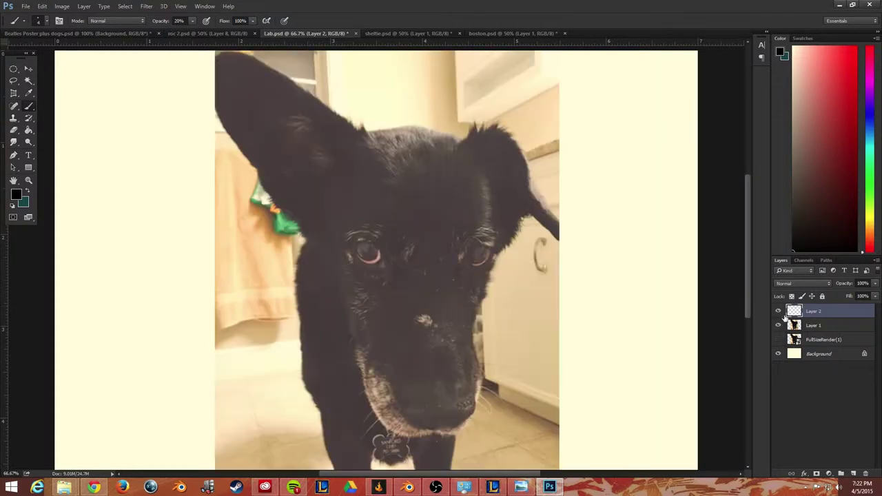
Set the brush to black at 100% opacity and trace the cheek edge below the dog's folded ear.
click(17, 195)
click(163, 362)
click(359, 241)
drag(193, 21, 230, 33)
click(526, 218)
mouse_move(511, 242)
mouse_down()
mouse_move(486, 277)
mouse_move(472, 330)
mouse_up()
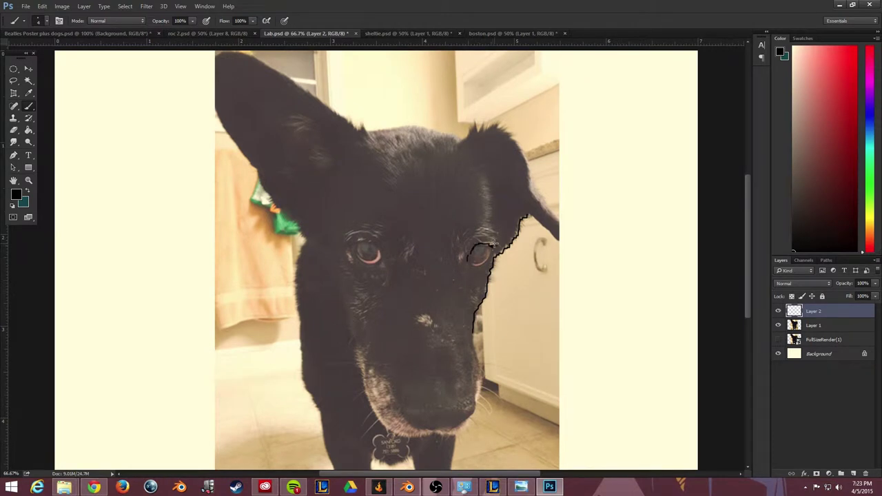
Outline both of the dog's eyes and add short lash strokes above the eye beneath the upright ear.
drag(465, 260, 485, 260)
mouse_move(355, 250)
mouse_down()
mouse_move(367, 266)
mouse_move(381, 257)
mouse_move(350, 244)
mouse_up()
drag(353, 238, 346, 241)
Draw short fur strokes over the brow, between the eyes and up across the forehead.
drag(364, 230, 414, 245)
mouse_move(403, 218)
mouse_down()
mouse_move(392, 210)
mouse_move(412, 216)
mouse_up()
drag(450, 211, 454, 198)
drag(443, 199, 445, 183)
drag(433, 182, 434, 162)
mouse_move(423, 182)
mouse_down()
mouse_move(417, 157)
mouse_move(397, 160)
mouse_up()
drag(402, 184, 378, 168)
drag(400, 196, 370, 181)
Trace the outline of the muzzle, both cheeks and the lower jaw.
drag(473, 387, 455, 431)
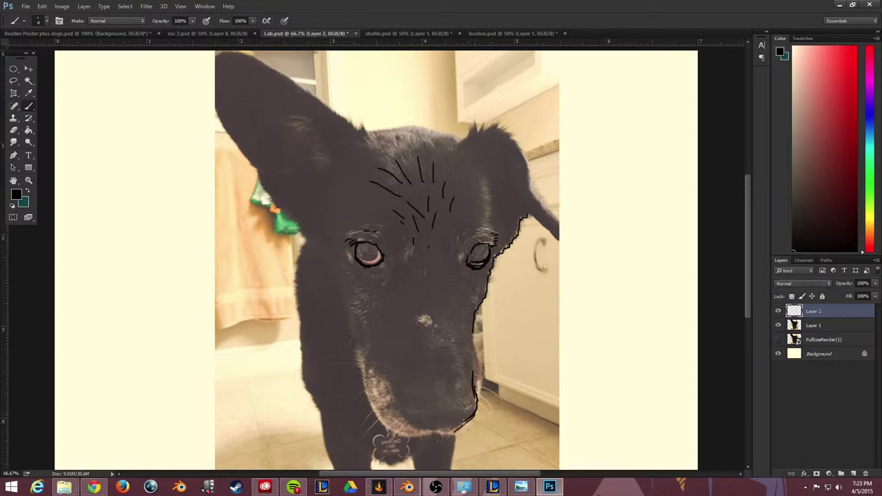
mouse_move(333, 256)
mouse_down()
mouse_move(370, 407)
mouse_move(392, 430)
mouse_move(466, 431)
mouse_up()
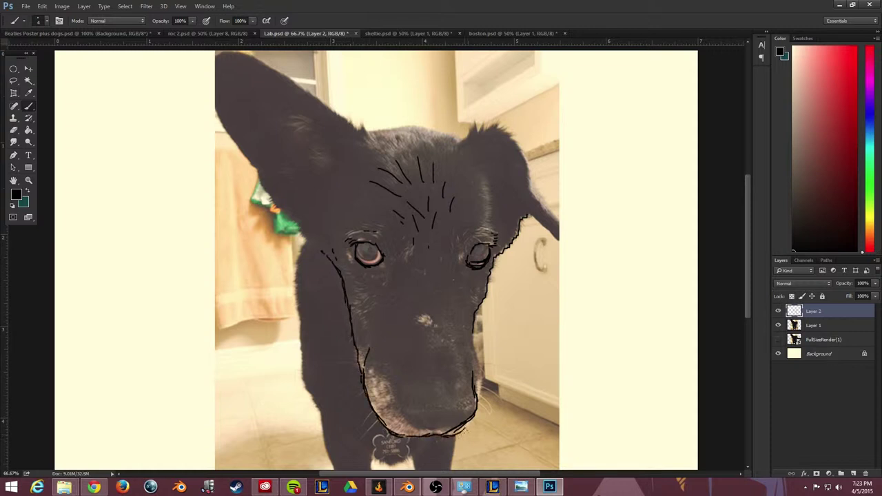
mouse_move(480, 395)
mouse_down()
mouse_move(483, 356)
mouse_move(460, 276)
mouse_up()
Add short fur strokes on the cheek below the eye on the upright-ear side.
drag(394, 290, 390, 311)
drag(380, 321, 378, 325)
drag(389, 292, 383, 299)
drag(386, 281, 382, 287)
drag(381, 277, 377, 283)
drag(376, 281, 371, 286)
Trace the upright ear, neck and folded ear, and add fur strokes inside the folded ear.
mouse_move(359, 126)
mouse_down()
mouse_move(310, 91)
mouse_move(212, 61)
mouse_move(218, 128)
mouse_move(308, 252)
mouse_move(299, 339)
mouse_move(321, 416)
mouse_up()
mouse_move(456, 141)
mouse_down()
mouse_move(485, 121)
mouse_move(511, 135)
mouse_move(559, 219)
mouse_move(536, 219)
mouse_up()
mouse_move(526, 173)
mouse_down()
mouse_move(580, 267)
mouse_move(536, 214)
mouse_move(539, 222)
mouse_up()
mouse_move(483, 160)
mouse_down()
mouse_move(494, 154)
mouse_move(512, 208)
mouse_up()
mouse_move(495, 153)
mouse_down()
mouse_move(525, 166)
mouse_move(517, 171)
mouse_up()
drag(557, 221, 573, 241)
Draw fur strokes inside the base and middle of the upright ear.
drag(298, 102, 331, 126)
mouse_move(335, 127)
mouse_down()
mouse_move(361, 149)
mouse_move(323, 134)
mouse_up()
drag(335, 166, 349, 179)
drag(336, 154, 307, 137)
drag(314, 128, 274, 111)
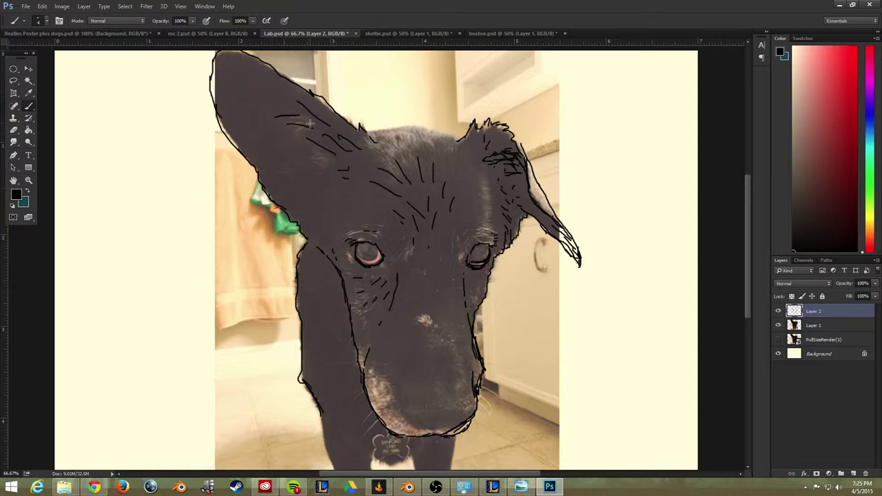
Outline the light patch on the snout, the brow lines, the inner muzzle edges and the nose.
mouse_move(432, 319)
mouse_down()
mouse_move(414, 322)
mouse_move(440, 321)
mouse_up()
mouse_move(353, 336)
mouse_down()
mouse_move(393, 383)
mouse_move(400, 410)
mouse_move(447, 432)
mouse_up()
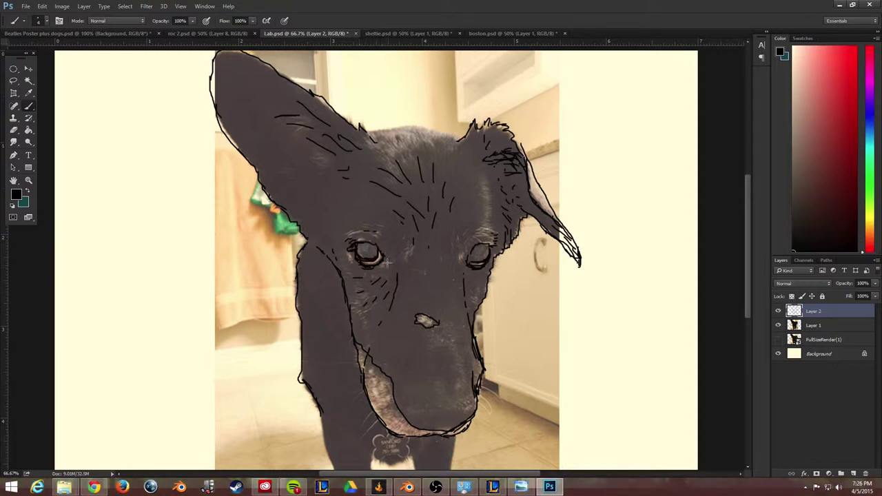
mouse_move(406, 251)
mouse_down()
mouse_move(371, 233)
mouse_move(394, 231)
mouse_up()
mouse_move(456, 239)
mouse_down()
mouse_move(448, 259)
mouse_move(467, 346)
mouse_move(460, 407)
mouse_move(420, 405)
mouse_up()
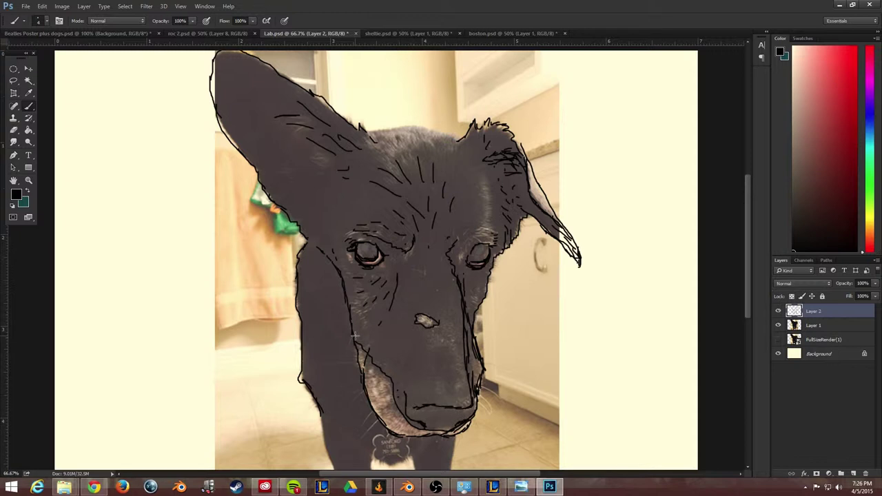
drag(363, 342, 403, 395)
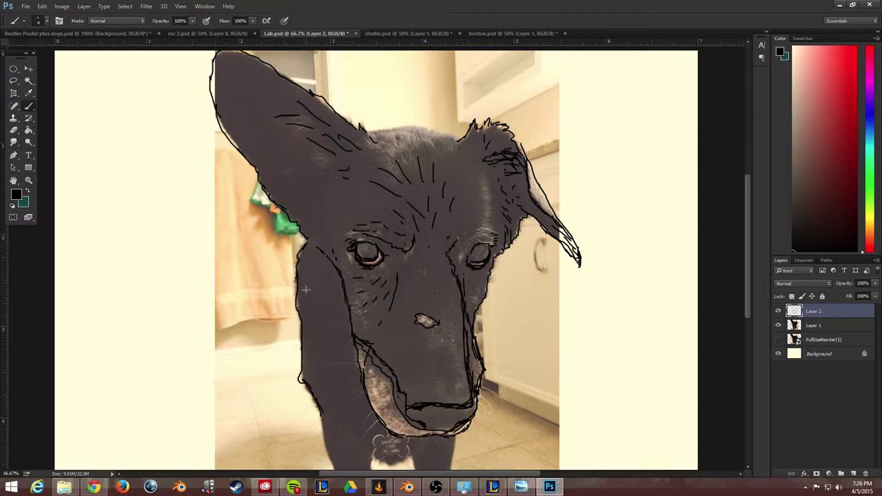
Draw jagged highlight outlines inside the upright ear, across the top of the head and beside the folded ear.
mouse_move(224, 59)
mouse_down()
mouse_move(276, 118)
mouse_move(351, 153)
mouse_up()
mouse_move(296, 105)
mouse_down()
mouse_move(366, 153)
mouse_move(334, 172)
mouse_move(412, 127)
mouse_move(456, 144)
mouse_move(372, 162)
mouse_move(365, 131)
mouse_up()
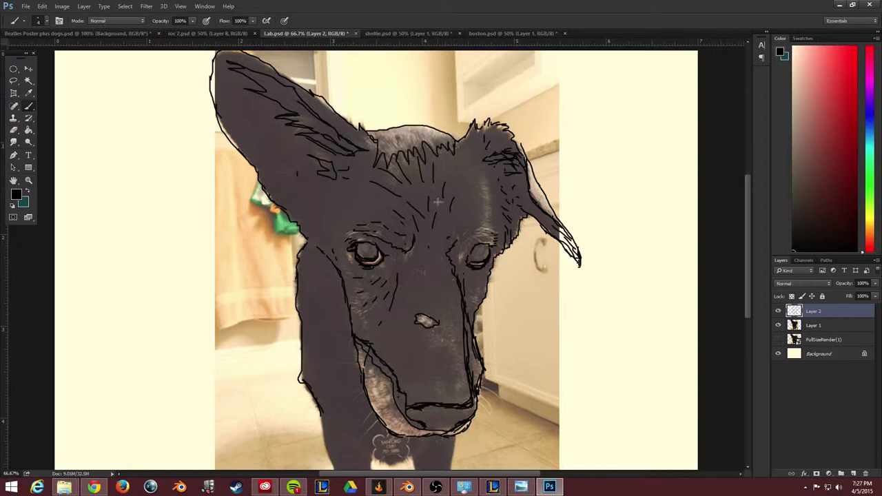
mouse_move(478, 183)
mouse_down()
mouse_move(481, 231)
mouse_move(490, 184)
mouse_up()
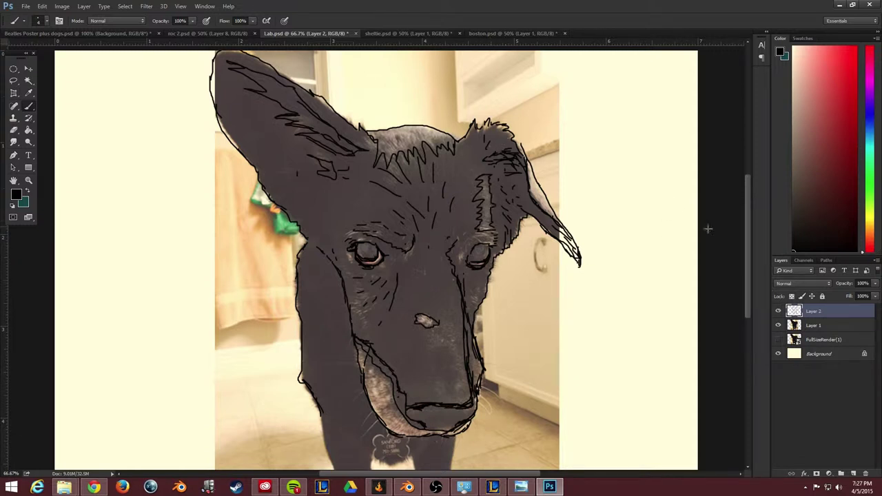
scroll(664, 234, down, 3)
scroll(671, 248, up, 2)
scroll(682, 265, down, 3)
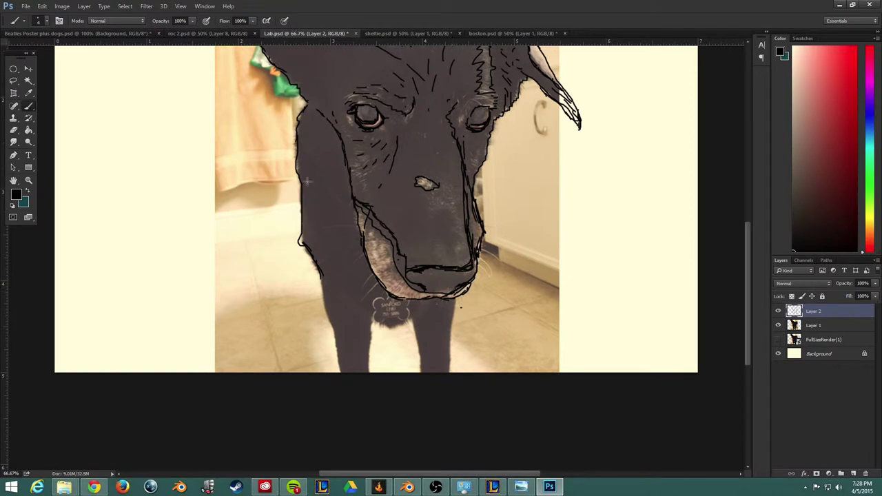
scroll(586, 217, up, 1)
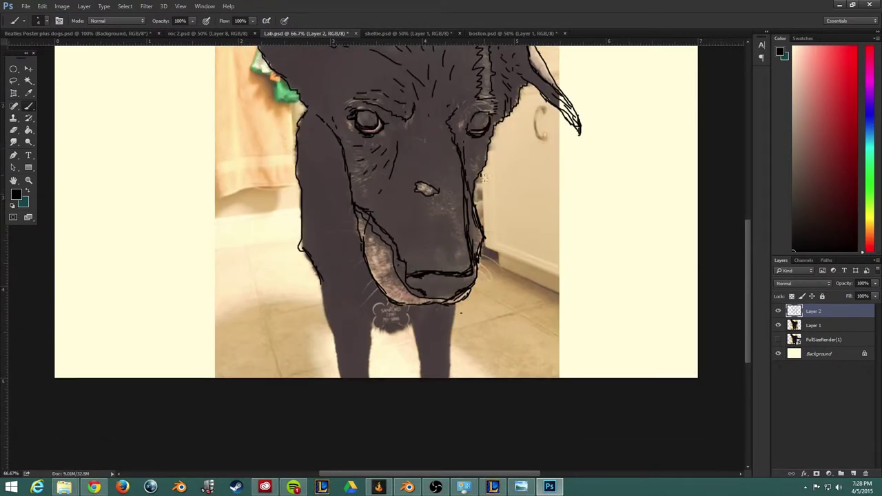
scroll(734, 230, up, 3)
scroll(739, 215, down, 1)
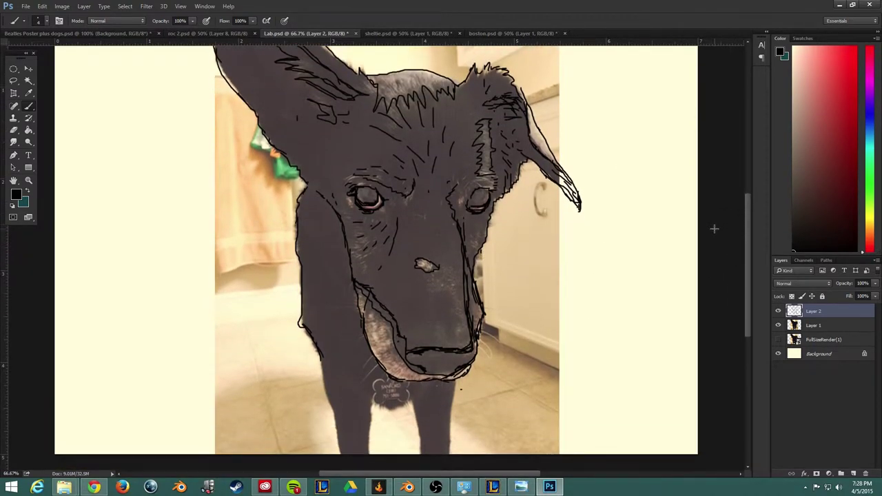
drag(748, 226, 743, 214)
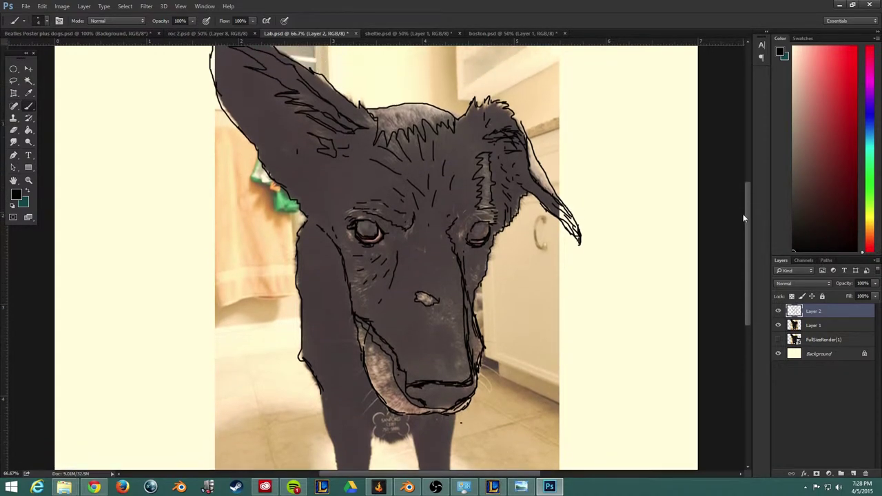
Duplicate Layer 2 and hide the original Layer 2.
drag(829, 312, 853, 473)
click(822, 324)
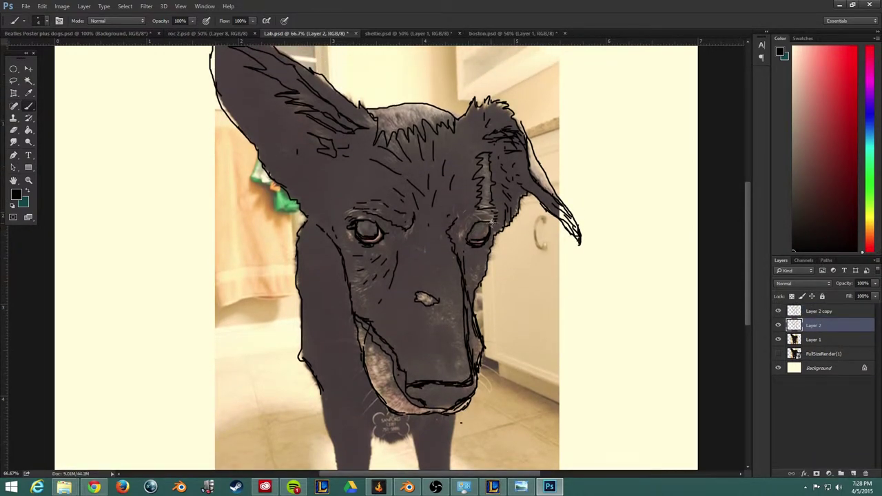
click(778, 327)
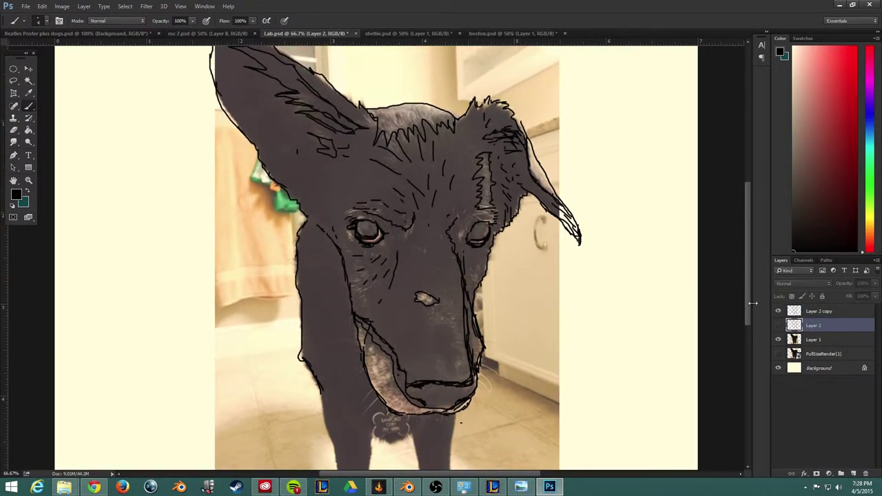
Lower the Layer 2 copy to about 45% opacity and toggle the Layer 1 photo to check the line art.
click(861, 311)
click(874, 284)
drag(873, 294, 852, 296)
click(779, 342)
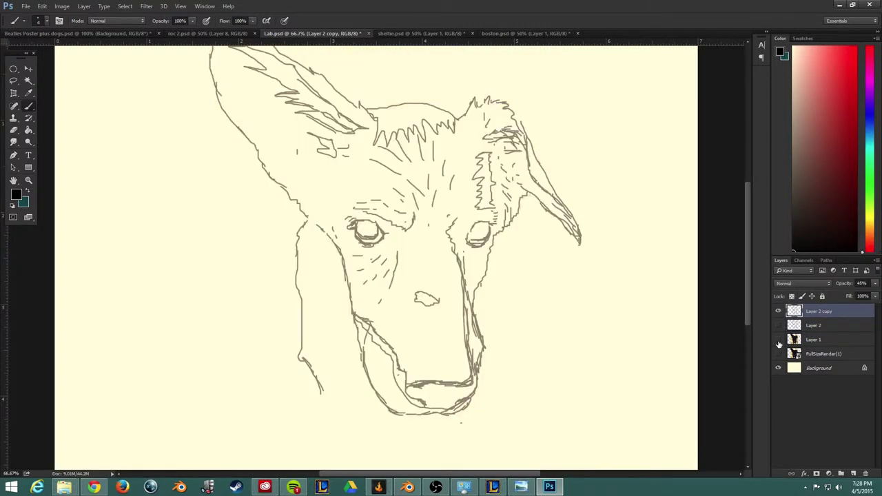
click(777, 340)
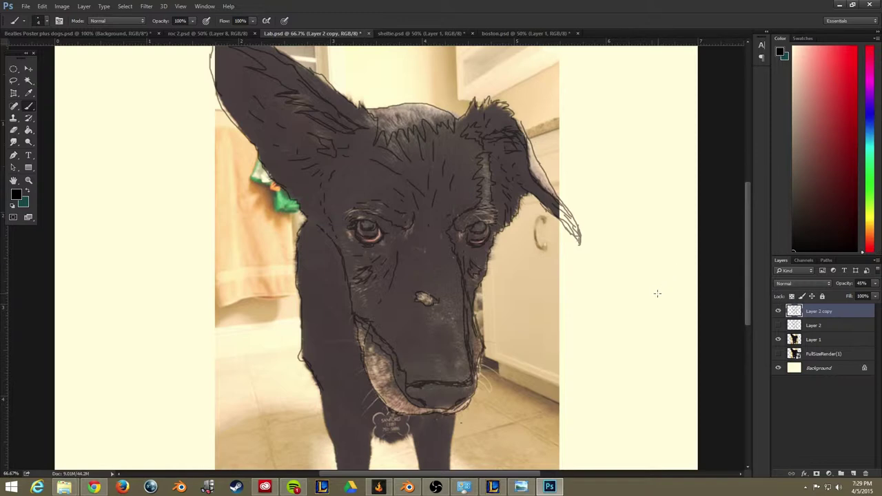
Add a layer beneath the Layer 2 copy and sample the peach skin tone from the Beatles poster as foreground colour.
click(854, 473)
drag(820, 312, 818, 329)
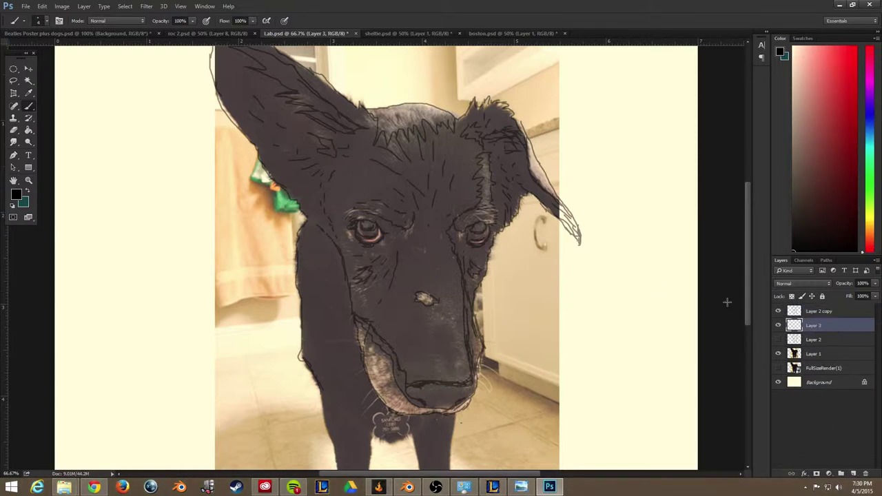
click(71, 33)
click(17, 195)
click(295, 193)
click(368, 242)
click(323, 35)
Set the brush size to 55 and paint the whole dog's head peach beneath the line art.
click(47, 22)
click(70, 51)
mouse_move(430, 253)
mouse_down()
mouse_move(433, 239)
mouse_move(453, 327)
mouse_move(412, 374)
mouse_move(379, 382)
mouse_move(451, 406)
mouse_move(475, 303)
mouse_move(462, 138)
mouse_move(316, 221)
mouse_move(422, 276)
mouse_move(420, 196)
mouse_up()
mouse_move(218, 53)
mouse_down()
mouse_move(301, 194)
mouse_move(245, 49)
mouse_move(344, 159)
mouse_move(503, 173)
mouse_move(579, 235)
mouse_move(337, 316)
mouse_move(482, 296)
mouse_move(289, 227)
mouse_up()
Sample black from the dark hair in the Beatles poster and return to Lab.psd.
click(77, 33)
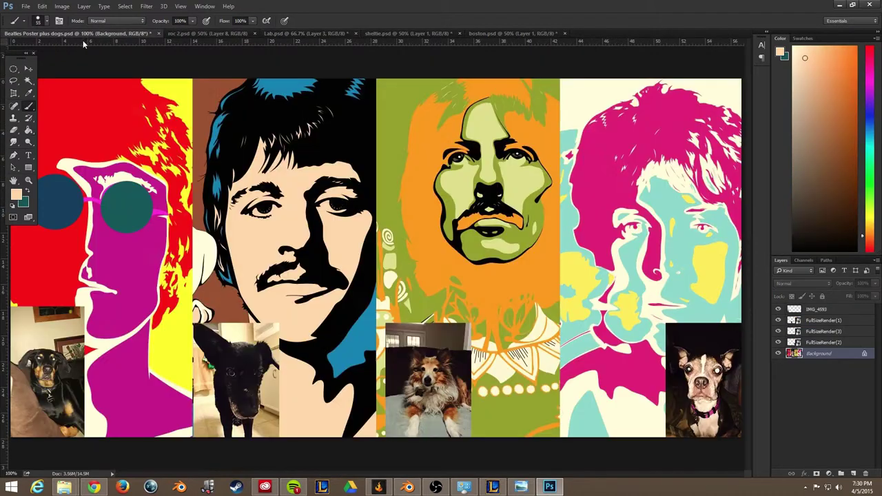
click(18, 196)
click(310, 150)
click(370, 245)
click(281, 34)
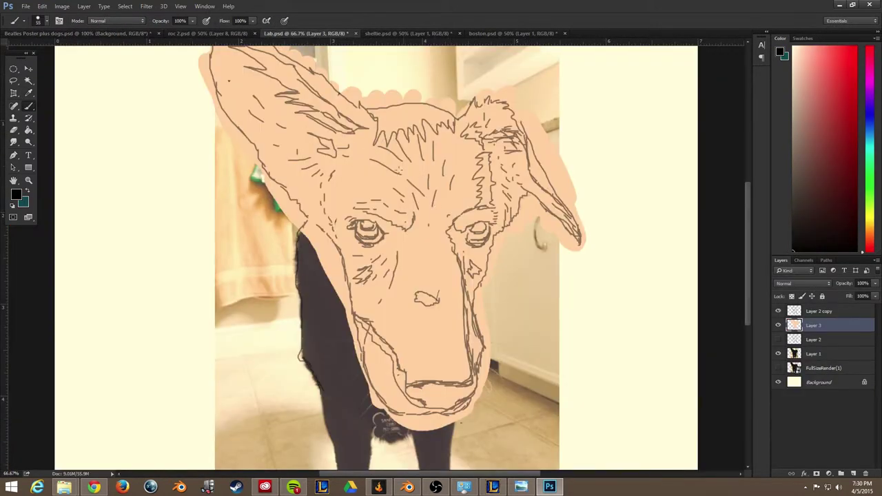
Set the brush size to 23 and paint black outlines along the muzzle, brow and upright ear.
mouse_move(348, 168)
mouse_down()
mouse_move(332, 219)
mouse_move(358, 182)
mouse_up()
click(46, 21)
click(71, 53)
mouse_move(480, 206)
mouse_down()
mouse_move(457, 267)
mouse_move(463, 363)
mouse_move(436, 383)
mouse_move(400, 360)
mouse_move(355, 308)
mouse_move(339, 241)
mouse_move(301, 208)
mouse_move(218, 95)
mouse_up()
drag(746, 208, 747, 180)
mouse_move(374, 202)
mouse_down()
mouse_move(254, 122)
mouse_move(220, 177)
mouse_up()
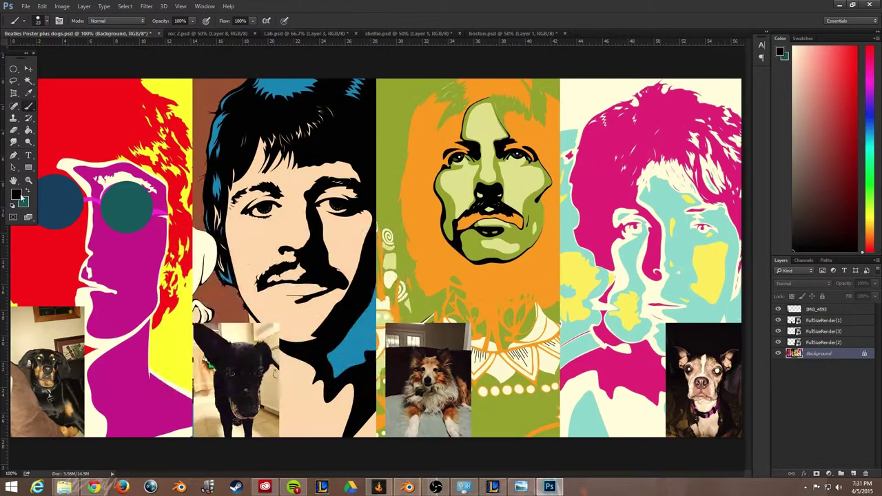
Sample the poster's blue and paint highlights on the upright ear, head top, snout patch, cheeks and folded-ear edge.
click(16, 194)
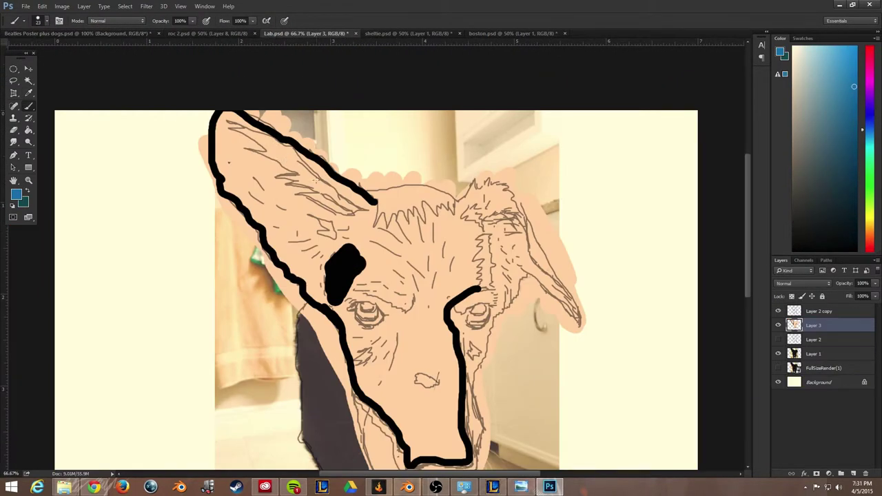
mouse_move(316, 180)
mouse_down()
mouse_move(248, 134)
mouse_move(290, 148)
mouse_move(321, 191)
mouse_move(371, 209)
mouse_move(331, 193)
mouse_move(403, 210)
mouse_move(448, 200)
mouse_move(475, 217)
mouse_move(487, 289)
mouse_move(482, 244)
mouse_up()
drag(360, 348, 370, 361)
mouse_move(416, 372)
mouse_down()
mouse_move(434, 380)
mouse_move(421, 375)
mouse_up()
drag(471, 344, 477, 357)
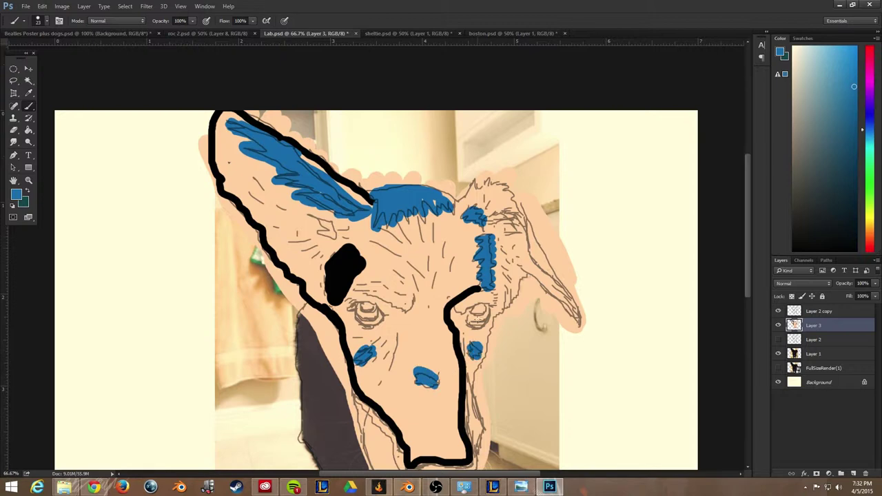
Set the foreground colour back to black and block in the brow, cheek, snout and jaw outline.
drag(745, 171, 743, 184)
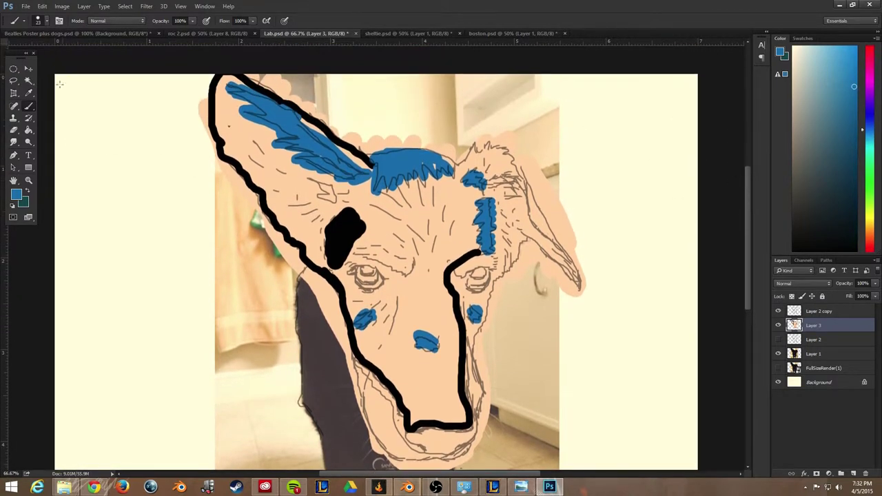
click(16, 196)
click(370, 255)
click(793, 250)
mouse_move(428, 269)
mouse_down()
mouse_move(428, 285)
mouse_move(424, 273)
mouse_move(375, 272)
mouse_move(389, 275)
mouse_move(355, 293)
mouse_move(364, 258)
mouse_move(394, 317)
mouse_move(384, 291)
mouse_move(344, 314)
mouse_move(375, 325)
mouse_move(365, 341)
mouse_move(367, 425)
mouse_move(441, 462)
mouse_move(474, 456)
mouse_up()
mouse_move(507, 272)
mouse_down()
mouse_move(486, 342)
mouse_move(473, 456)
mouse_up()
mouse_move(418, 298)
mouse_down()
mouse_move(417, 328)
mouse_move(435, 344)
mouse_up()
mouse_move(454, 304)
mouse_down()
mouse_move(445, 423)
mouse_move(407, 339)
mouse_move(368, 349)
mouse_move(394, 323)
mouse_up()
mouse_move(415, 284)
mouse_down()
mouse_move(406, 336)
mouse_move(434, 304)
mouse_move(431, 362)
mouse_move(444, 413)
mouse_move(420, 410)
mouse_move(431, 399)
mouse_up()
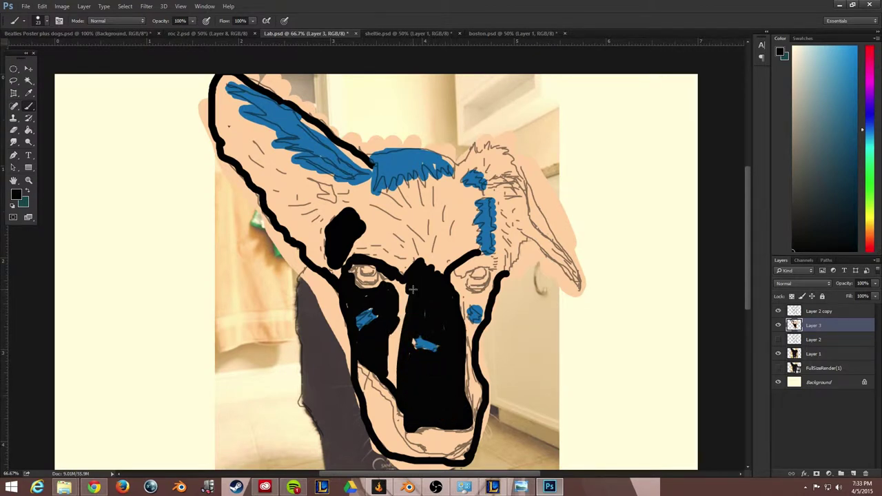
Undo the last black strokes on the snout and cheek edge.
key(ctrl+alt+z)
key(ctrl+alt+z)
key(ctrl+alt+z)
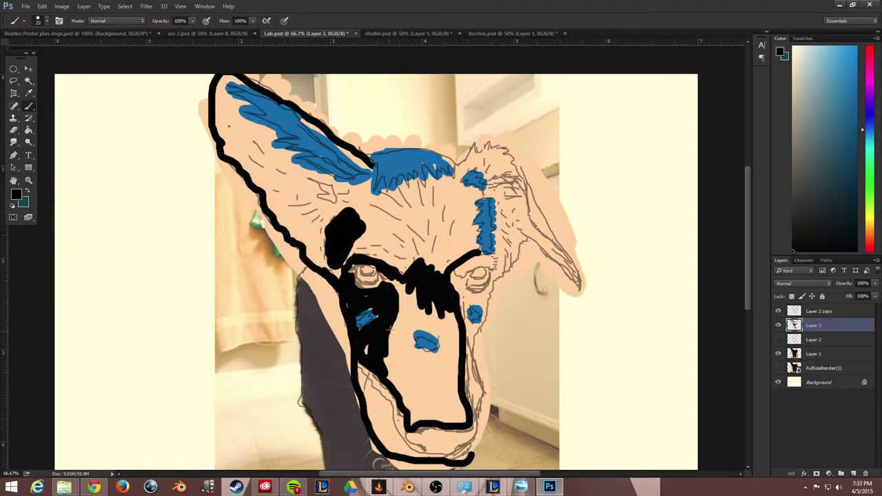
Paint the black cheek and jaw lines, the upright ear's shading and the dark area between the eyes.
mouse_move(501, 270)
mouse_down()
mouse_move(470, 360)
mouse_move(474, 457)
mouse_move(409, 429)
mouse_up()
drag(358, 361, 406, 431)
mouse_move(336, 224)
mouse_down()
mouse_move(320, 249)
mouse_move(299, 237)
mouse_move(251, 119)
mouse_move(370, 189)
mouse_move(355, 212)
mouse_up()
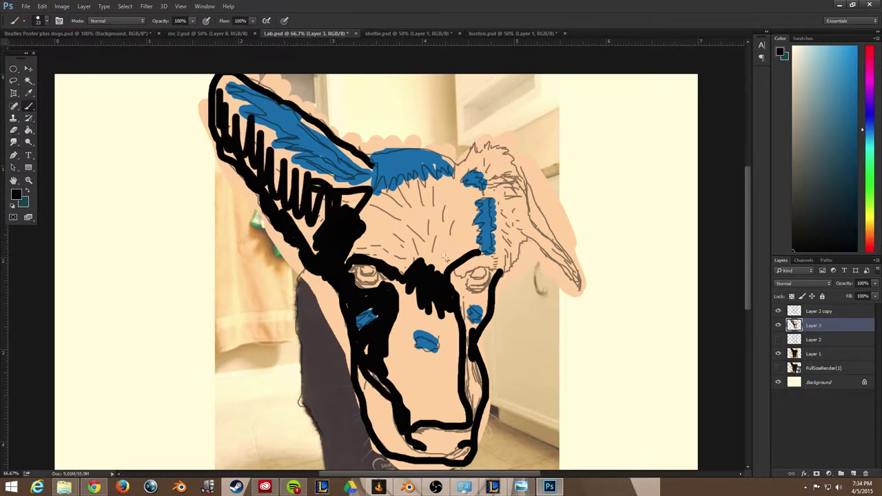
mouse_move(416, 329)
mouse_down()
mouse_move(438, 356)
mouse_move(416, 355)
mouse_up()
drag(401, 282, 441, 315)
Erase the blue patch and black marks on the snout with an eraser of size 34.
click(13, 129)
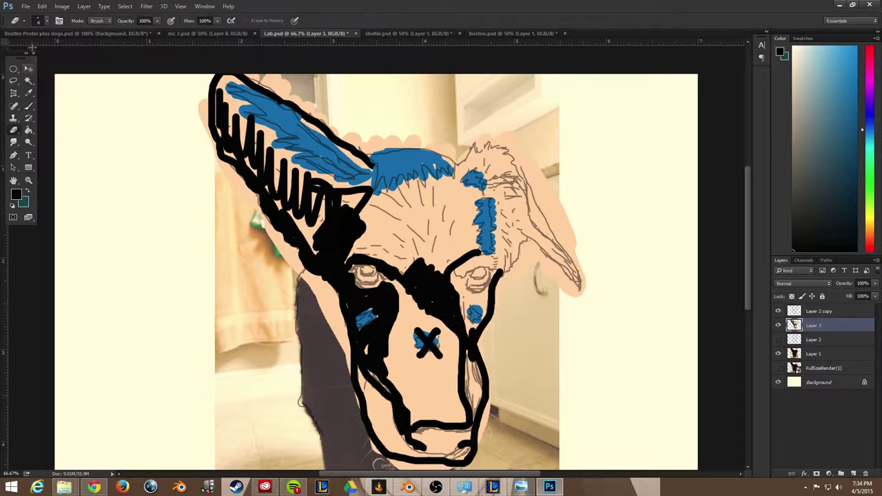
click(46, 20)
drag(52, 50, 60, 50)
drag(434, 333, 424, 361)
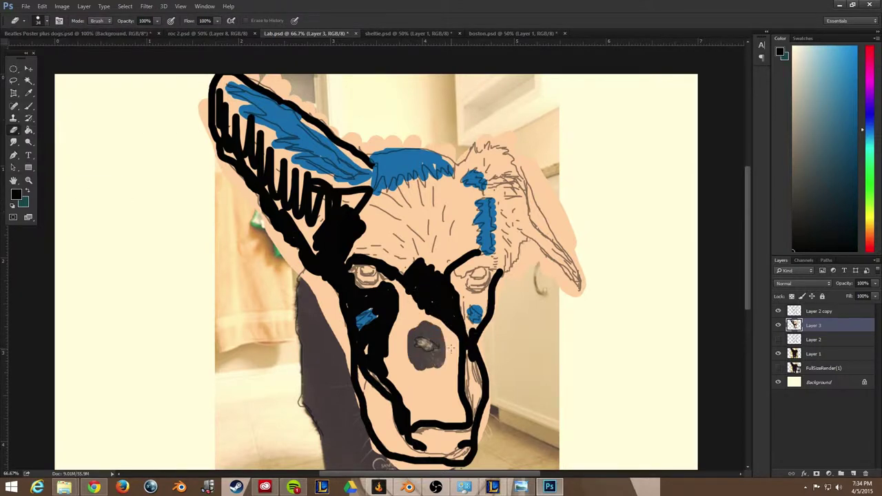
Sample the peach from the dog's forehead and repaint the snout and the area between the eyes.
click(29, 106)
click(15, 194)
click(429, 231)
click(370, 244)
mouse_move(416, 330)
mouse_down()
mouse_move(436, 358)
mouse_move(443, 350)
mouse_move(437, 279)
mouse_move(452, 334)
mouse_move(418, 264)
mouse_up()
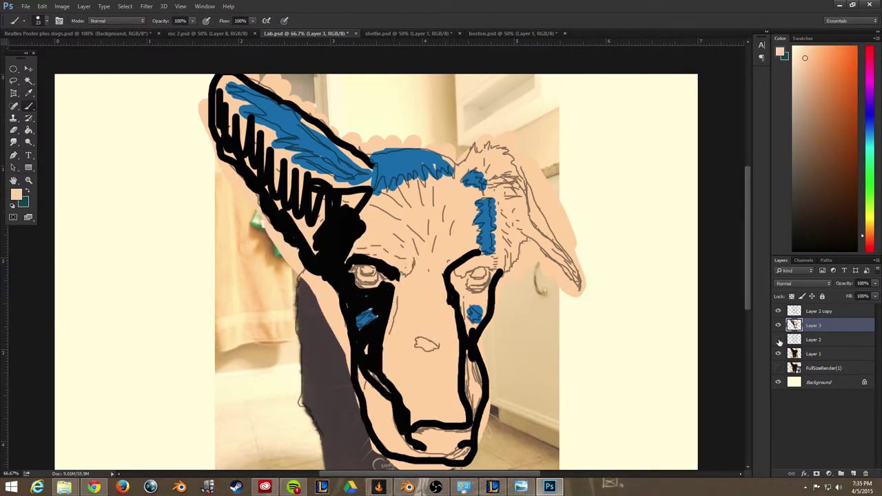
Delete the painted Layer 3 and select the Layer 2 copy.
click(778, 325)
drag(817, 311, 845, 446)
drag(853, 327, 865, 473)
click(779, 326)
click(779, 326)
click(816, 311)
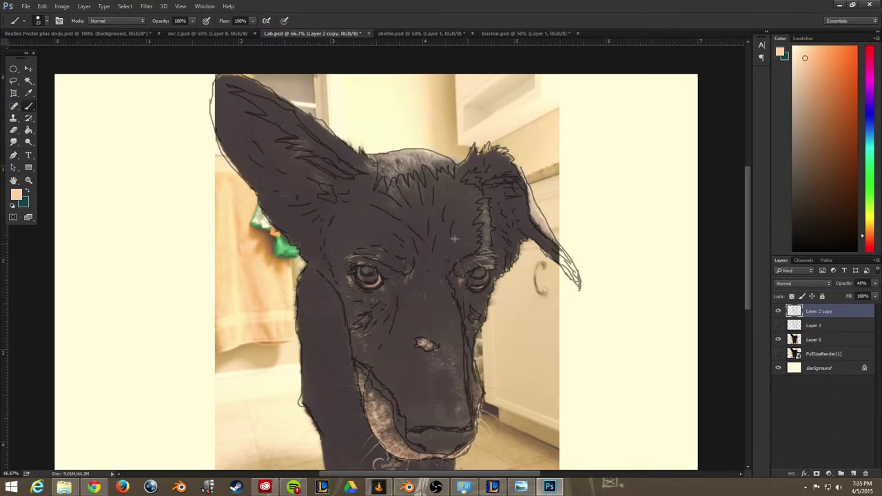
Add a new layer above the Layer 2 copy and set the foreground colour to black.
click(76, 33)
click(310, 35)
click(853, 474)
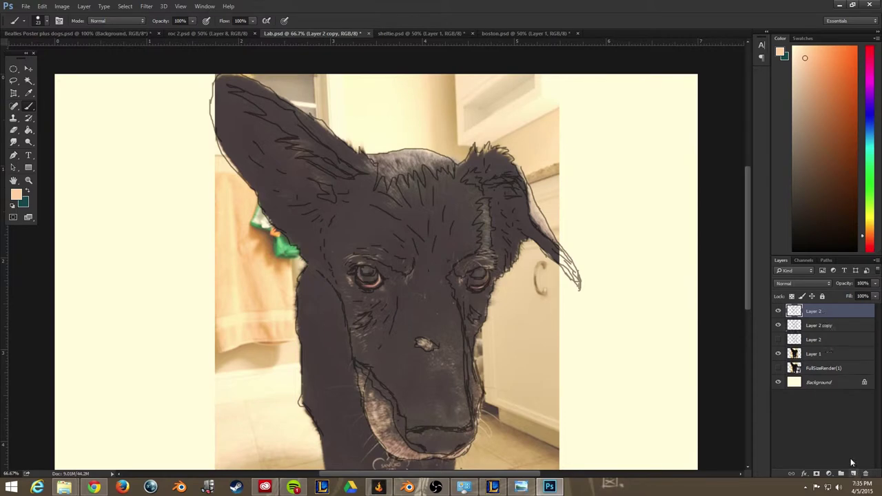
key(ctrl+plus)
scroll(486, 322, up, 2)
click(17, 195)
click(163, 363)
click(370, 242)
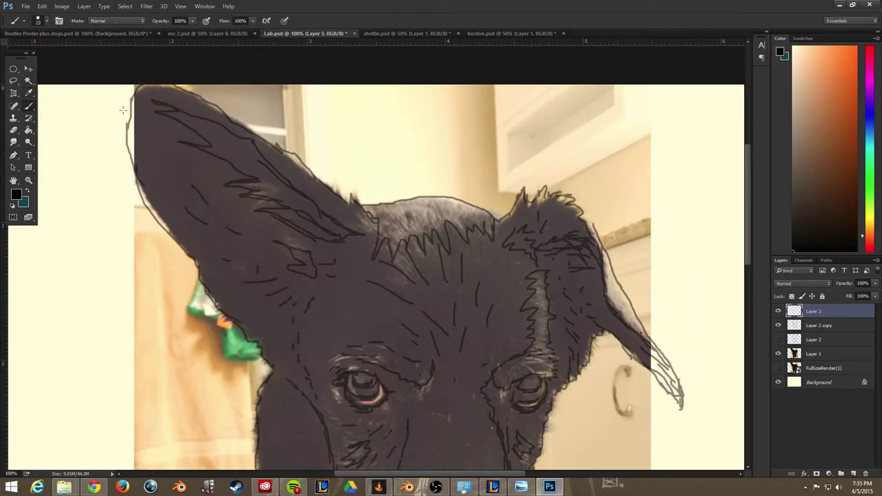
Set the brush size to 4.
click(46, 21)
click(91, 38)
text(4)
key(Return)
Lower the Layer 2 copy's opacity to 30%.
scroll(494, 241, down, 5)
scroll(493, 241, up, 5)
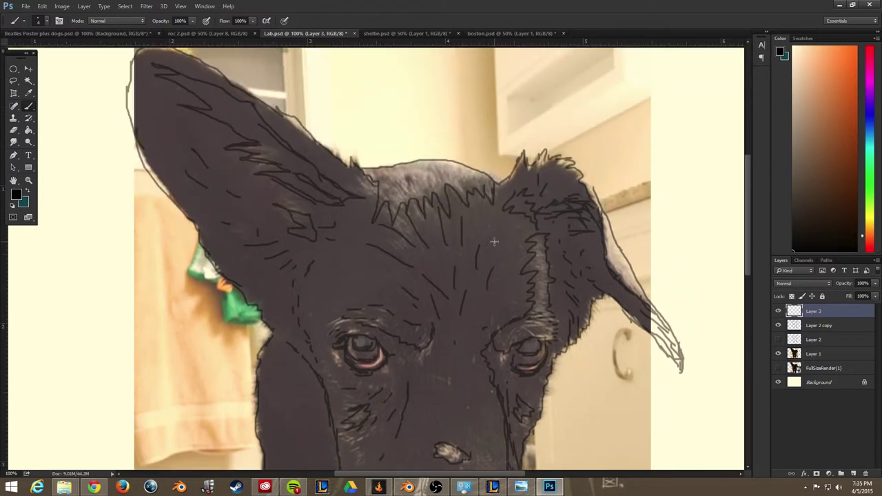
drag(875, 283, 857, 296)
drag(851, 293, 845, 294)
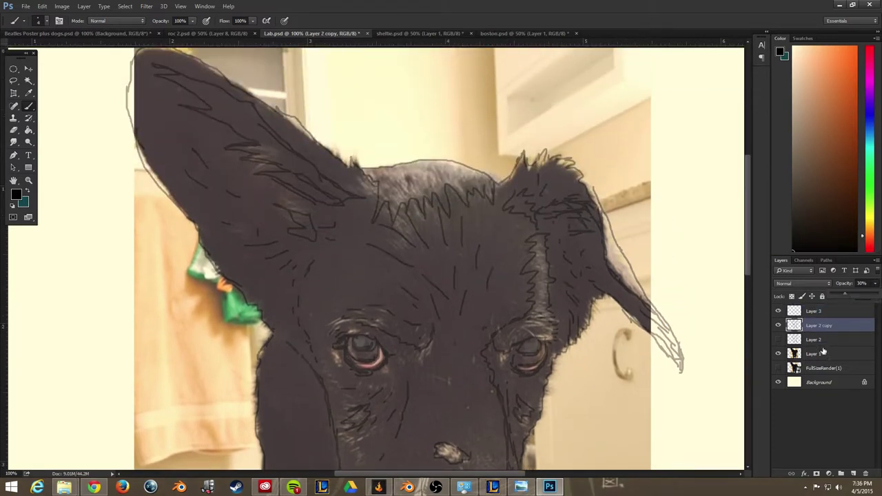
Trace the floppy ear's outline, the fur edge below it and the stripe's outer edge in black on Layer 3.
click(813, 311)
scroll(545, 276, up, 1)
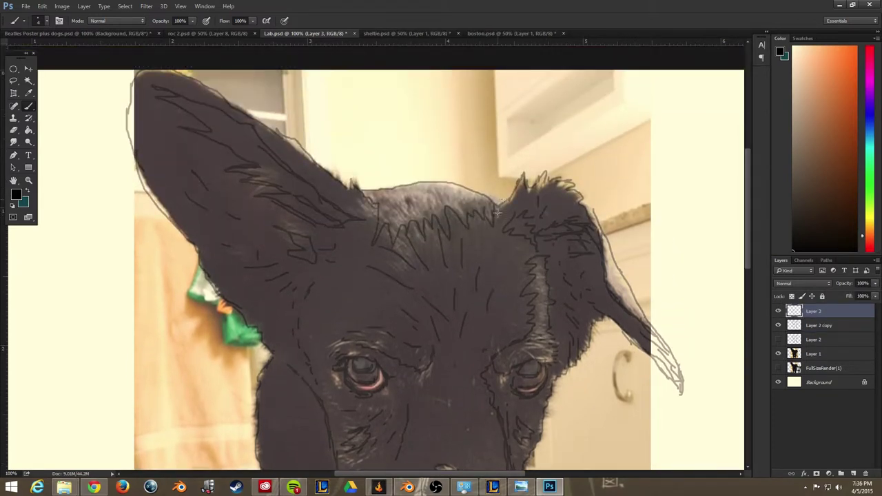
mouse_move(497, 204)
mouse_down()
mouse_move(516, 182)
mouse_move(525, 187)
mouse_move(563, 175)
mouse_up()
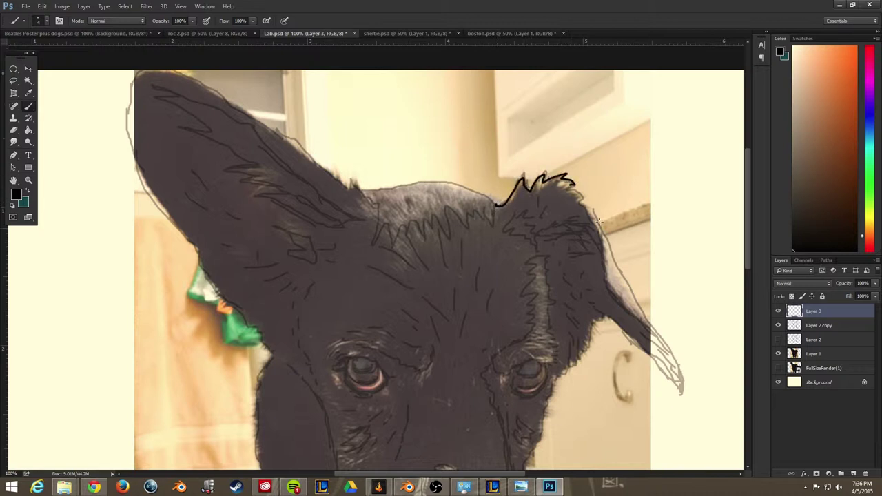
mouse_move(598, 215)
mouse_down()
mouse_move(615, 269)
mouse_move(612, 259)
mouse_move(673, 354)
mouse_move(679, 393)
mouse_move(600, 313)
mouse_up()
drag(588, 352, 551, 377)
mouse_move(518, 228)
mouse_down()
mouse_move(544, 199)
mouse_move(569, 219)
mouse_move(533, 230)
mouse_move(553, 265)
mouse_move(554, 363)
mouse_move(493, 369)
mouse_move(459, 340)
mouse_move(502, 372)
mouse_move(549, 339)
mouse_up()
Complete the jagged stripe beside the floppy ear and trace the ear's inner edge down to its tip.
click(13, 129)
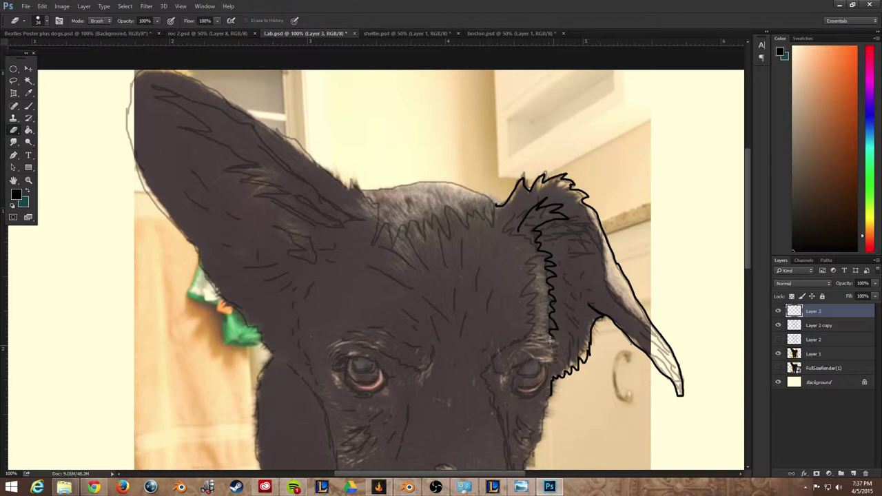
click(29, 106)
mouse_move(532, 252)
mouse_down()
mouse_move(524, 283)
mouse_move(546, 324)
mouse_up()
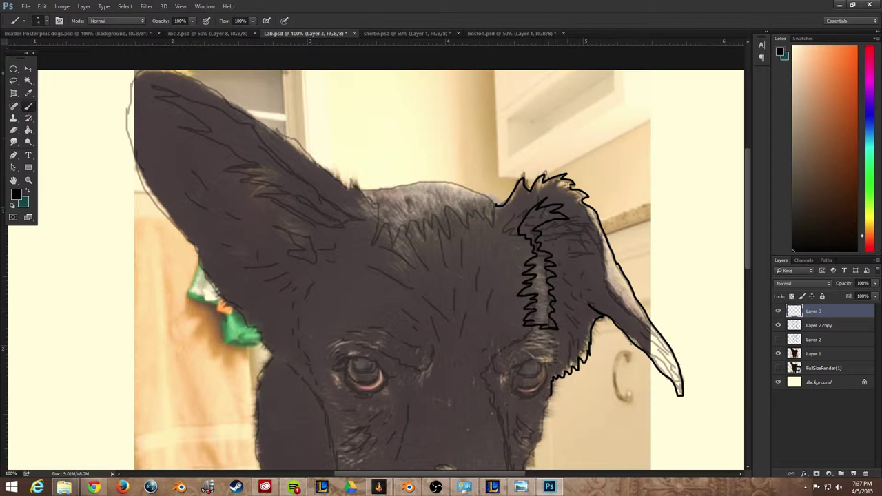
mouse_move(592, 222)
mouse_down()
mouse_move(619, 303)
mouse_move(671, 360)
mouse_up()
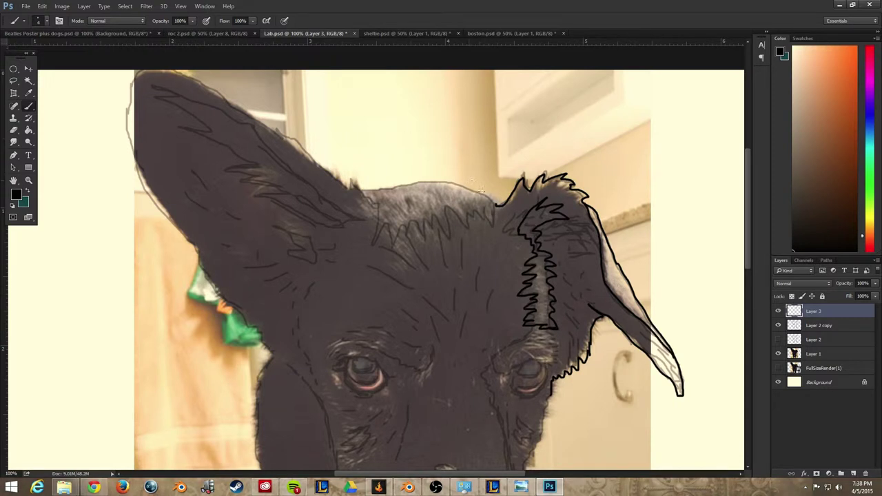
Trace the crown, the upright ear with its inner fur, the jagged cheek edge and the spiky tuft line.
mouse_move(489, 200)
mouse_down()
mouse_move(418, 177)
mouse_move(345, 187)
mouse_move(246, 111)
mouse_move(157, 69)
mouse_move(134, 83)
mouse_move(132, 146)
mouse_move(142, 184)
mouse_move(191, 223)
mouse_up()
drag(202, 268, 269, 347)
mouse_move(492, 204)
mouse_down()
mouse_move(488, 235)
mouse_move(451, 205)
mouse_move(445, 219)
mouse_move(424, 208)
mouse_move(390, 217)
mouse_move(361, 207)
mouse_move(367, 199)
mouse_move(283, 159)
mouse_move(201, 103)
mouse_move(159, 92)
mouse_move(211, 130)
mouse_move(180, 126)
mouse_move(232, 154)
mouse_move(265, 188)
mouse_move(312, 216)
mouse_move(348, 211)
mouse_up()
Trace the spiky fringe across the brow, the cheek line and the upper edge of the muzzle.
drag(749, 219, 745, 241)
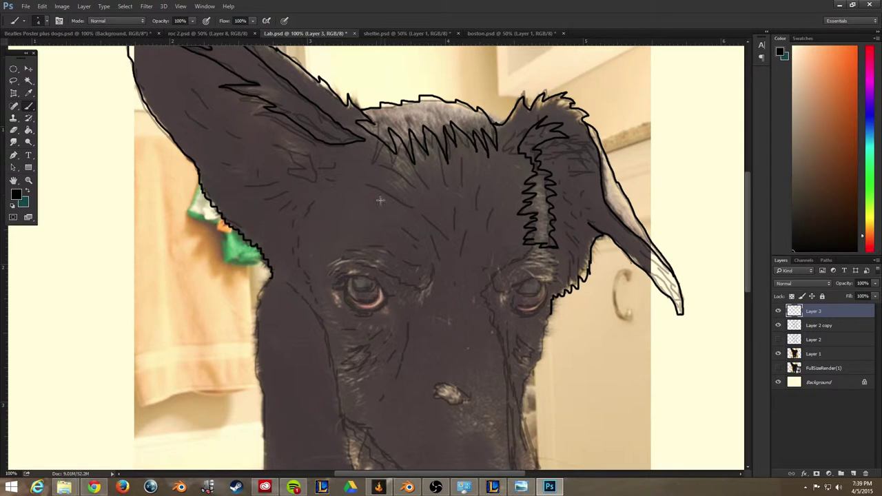
mouse_move(381, 199)
mouse_down()
mouse_move(348, 239)
mouse_move(358, 187)
mouse_move(324, 243)
mouse_move(314, 307)
mouse_move(324, 328)
mouse_up()
mouse_move(272, 274)
mouse_down()
mouse_move(319, 325)
mouse_move(336, 386)
mouse_up()
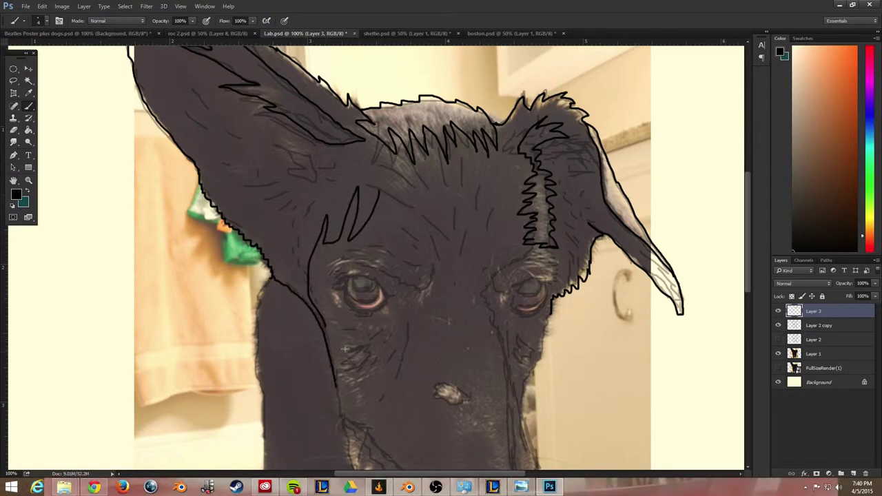
mouse_move(379, 194)
mouse_down()
mouse_move(393, 233)
mouse_move(419, 209)
mouse_move(424, 245)
mouse_move(446, 211)
mouse_move(480, 220)
mouse_move(438, 213)
mouse_move(442, 241)
mouse_move(456, 251)
mouse_move(524, 253)
mouse_move(480, 300)
mouse_move(504, 350)
mouse_up()
Trace the muzzle's side down to the top edge of the nose and double it with a parallel line.
drag(747, 187, 747, 220)
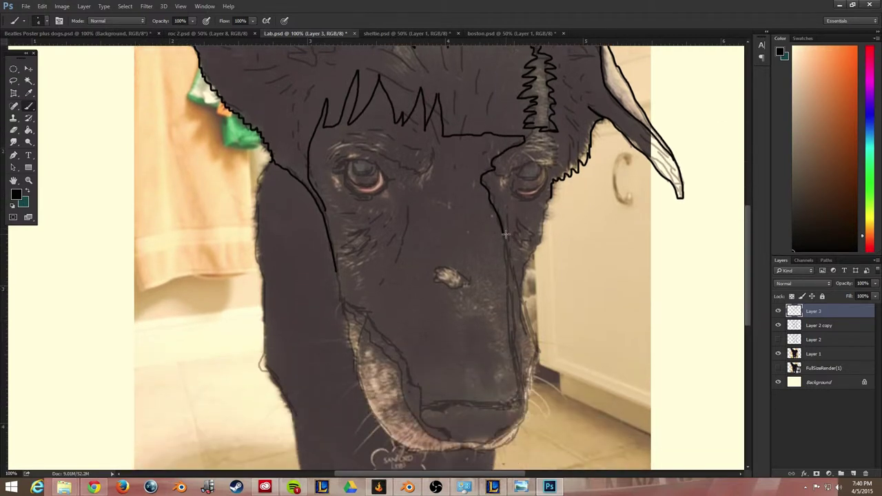
mouse_move(503, 235)
mouse_down()
mouse_move(512, 402)
mouse_move(423, 405)
mouse_up()
scroll(751, 218, up, 1)
scroll(750, 219, up, 1)
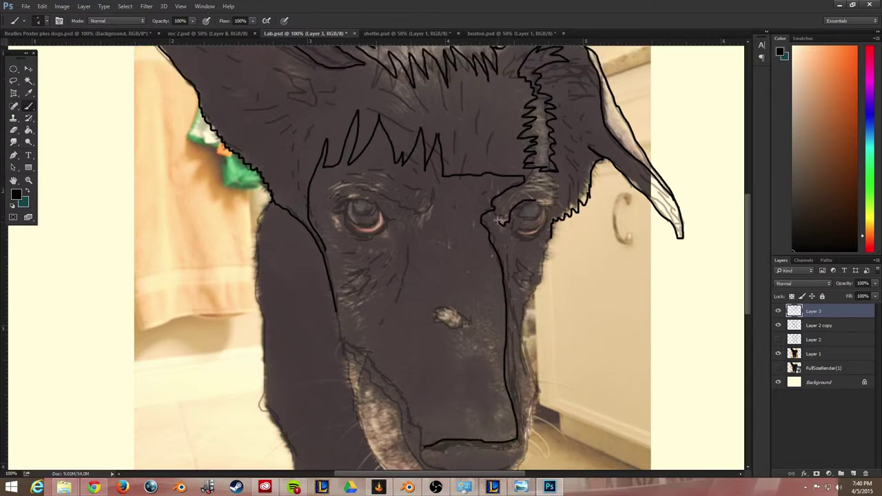
mouse_move(493, 239)
mouse_down()
mouse_move(508, 295)
mouse_move(522, 437)
mouse_up()
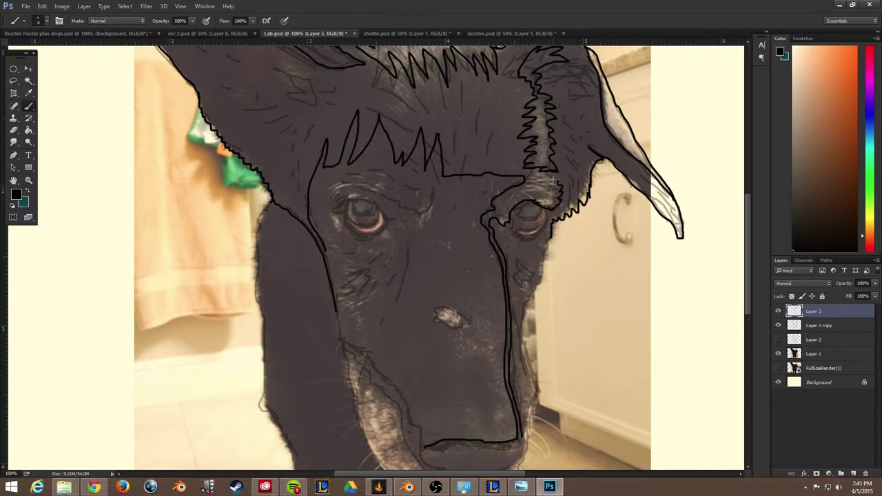
Trace the brow and eye beside the floppy ear and the outer contour of that side of the face.
mouse_move(546, 177)
mouse_down()
mouse_move(572, 198)
mouse_move(547, 216)
mouse_move(553, 224)
mouse_move(544, 208)
mouse_move(546, 226)
mouse_move(525, 241)
mouse_up()
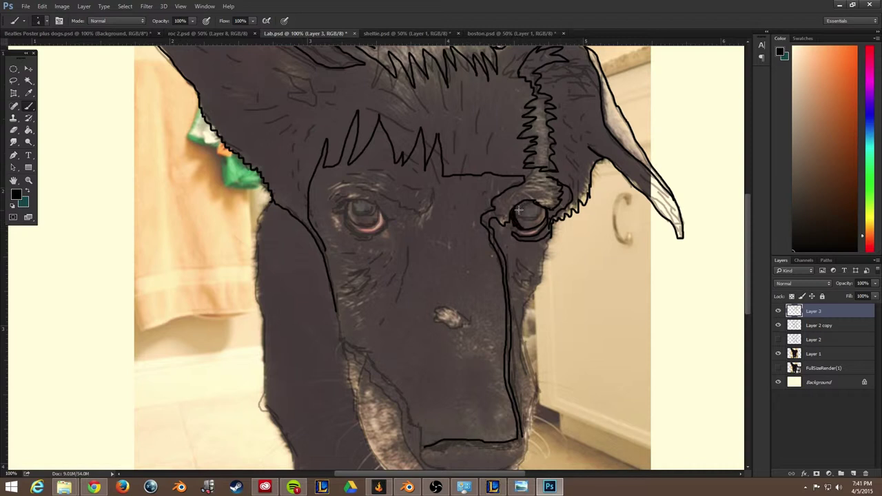
drag(549, 237, 516, 339)
scroll(531, 245, down, 3)
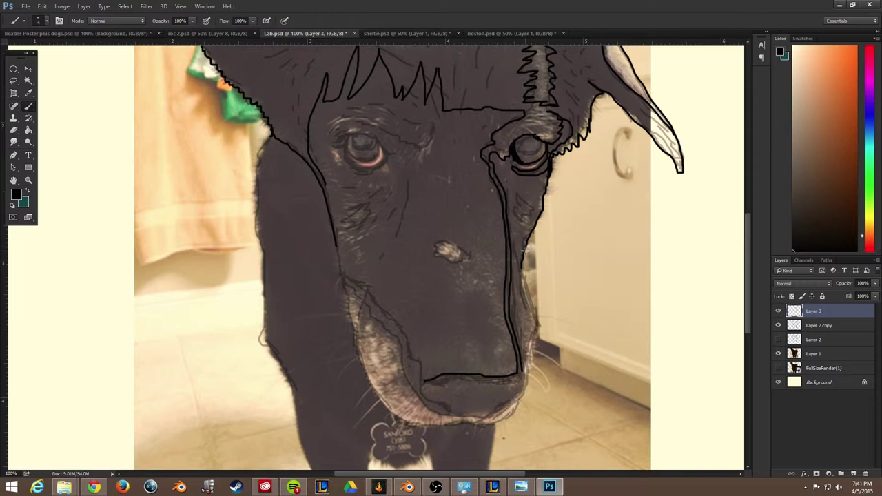
mouse_move(523, 260)
mouse_down()
mouse_move(538, 335)
mouse_move(529, 369)
mouse_up()
mouse_move(549, 167)
mouse_down()
mouse_move(518, 275)
mouse_move(534, 323)
mouse_move(520, 375)
mouse_up()
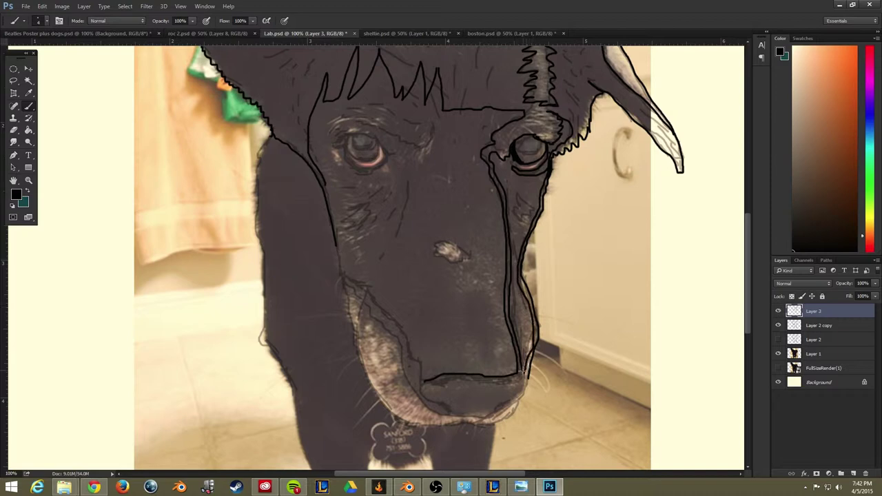
Trace the nose outline, the chin and the opposite side of the muzzle up to the cheek.
scroll(724, 375, down, 2)
key(ctrl+plus)
scroll(698, 403, right, 4)
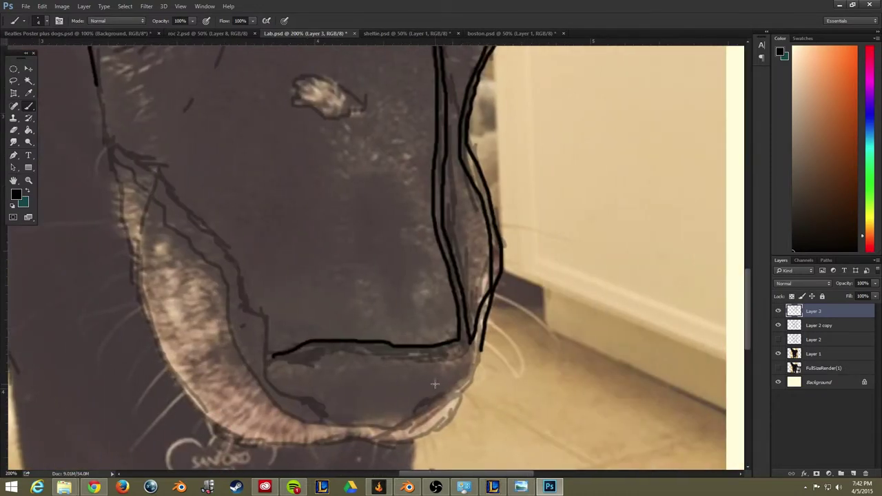
mouse_move(322, 409)
mouse_down()
mouse_move(281, 398)
mouse_move(262, 369)
mouse_move(283, 397)
mouse_move(304, 399)
mouse_move(329, 425)
mouse_up()
mouse_move(481, 345)
mouse_down()
mouse_move(465, 393)
mouse_move(429, 413)
mouse_move(395, 426)
mouse_move(326, 428)
mouse_up()
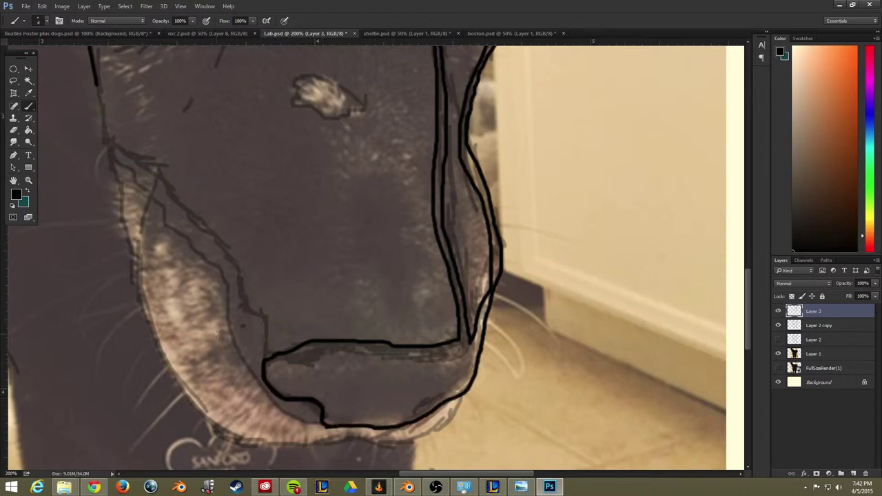
mouse_move(269, 356)
mouse_down()
mouse_move(294, 344)
mouse_move(265, 369)
mouse_move(292, 397)
mouse_up()
mouse_move(461, 394)
mouse_down()
mouse_move(431, 433)
mouse_move(336, 438)
mouse_move(295, 445)
mouse_up()
mouse_move(95, 76)
mouse_down()
mouse_move(120, 216)
mouse_move(146, 316)
mouse_move(172, 371)
mouse_move(207, 421)
mouse_move(297, 445)
mouse_up()
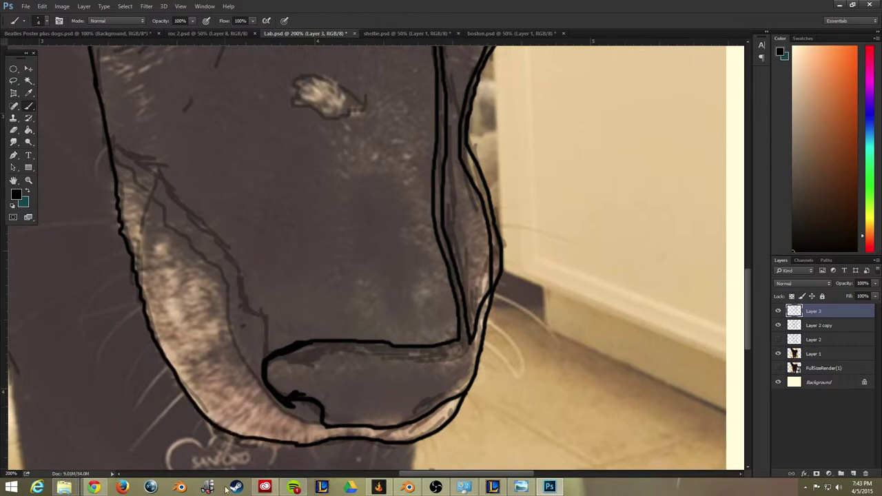
Draw curved whiskers on both sides of the muzzle.
drag(203, 372, 140, 451)
drag(184, 347, 133, 406)
drag(158, 295, 92, 371)
drag(143, 250, 49, 274)
drag(142, 259, 60, 348)
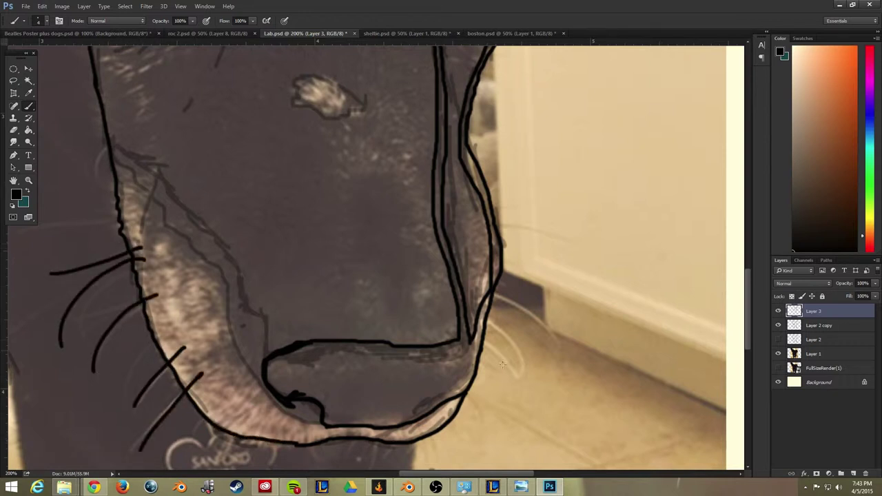
drag(484, 341, 520, 427)
drag(489, 314, 531, 351)
drag(490, 296, 562, 319)
drag(493, 210, 519, 198)
drag(494, 225, 578, 227)
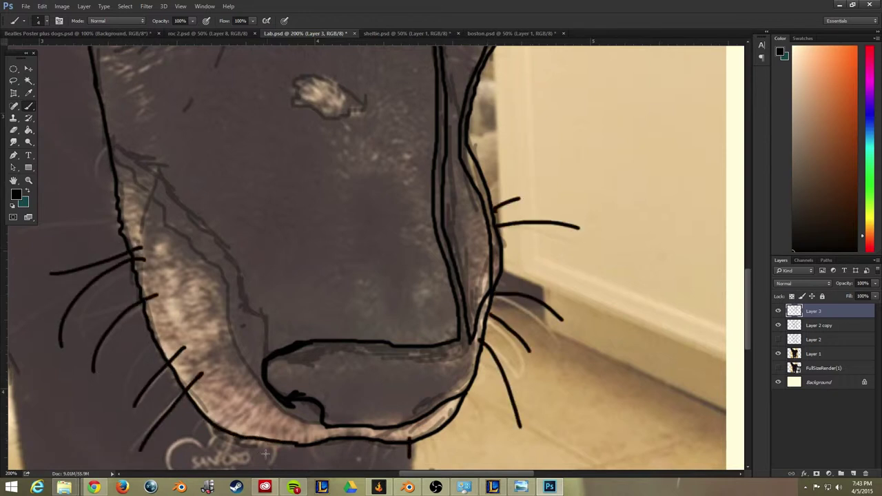
Trace the eyebrow and eye below the spiky fringe, and erase the stray line at the eye's inner corner.
scroll(261, 277, up, 10)
mouse_move(290, 251)
mouse_down()
mouse_move(248, 303)
mouse_move(185, 256)
mouse_move(115, 241)
mouse_move(69, 275)
mouse_move(77, 243)
mouse_move(156, 207)
mouse_move(269, 243)
mouse_move(199, 305)
mouse_move(170, 276)
mouse_move(125, 266)
mouse_move(85, 290)
mouse_move(100, 295)
mouse_move(111, 279)
mouse_move(95, 286)
mouse_move(117, 275)
mouse_move(81, 311)
mouse_move(117, 285)
mouse_move(115, 318)
mouse_move(164, 337)
mouse_move(191, 325)
mouse_move(143, 336)
mouse_move(118, 291)
mouse_move(163, 340)
mouse_up()
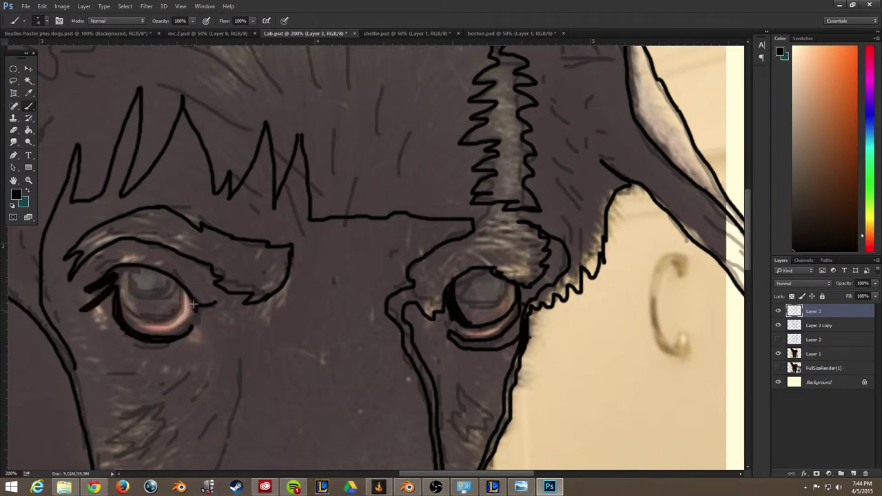
mouse_move(177, 288)
mouse_down()
mouse_move(179, 314)
mouse_move(124, 327)
mouse_up()
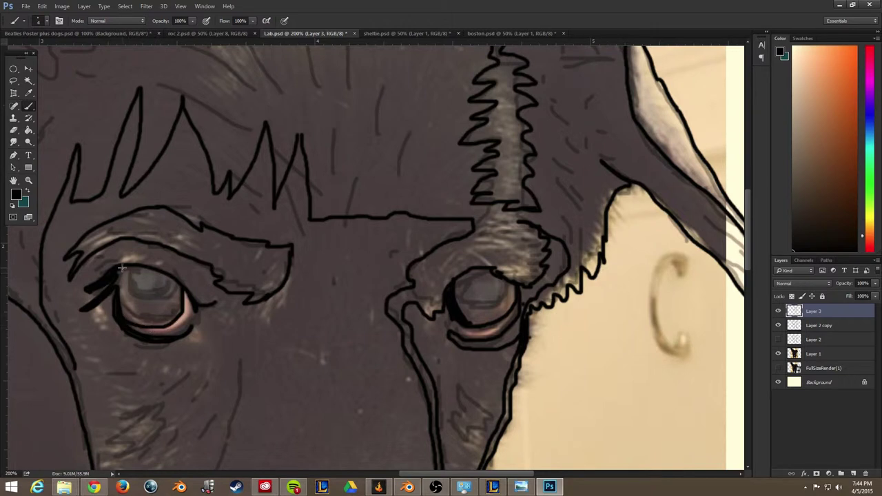
click(13, 130)
drag(215, 309, 210, 301)
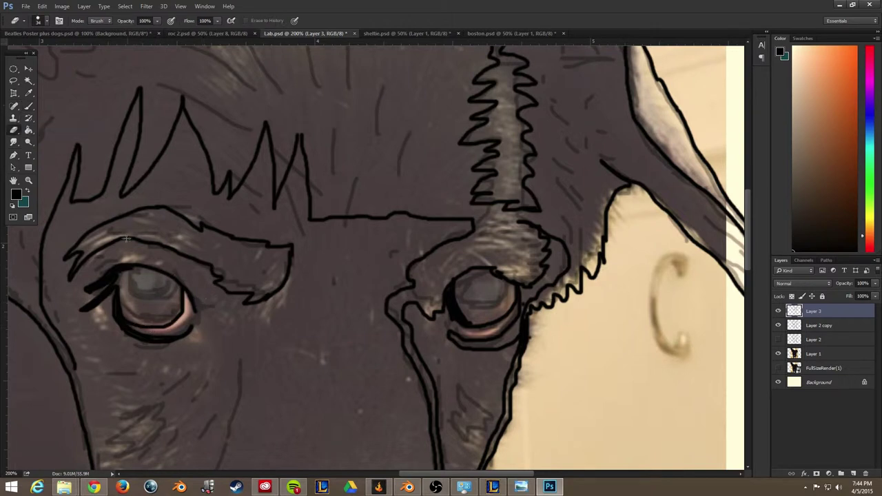
click(28, 106)
click(66, 105)
Trace the double mouth line toward the nose and the outer edge of the neck.
scroll(686, 236, down, 10)
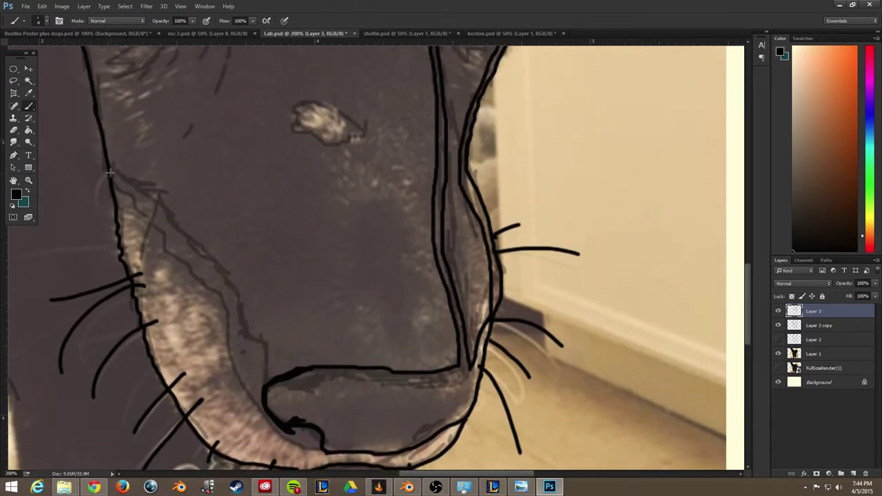
mouse_move(110, 173)
mouse_down()
mouse_move(150, 207)
mouse_move(228, 317)
mouse_move(239, 370)
mouse_move(222, 318)
mouse_move(152, 214)
mouse_up()
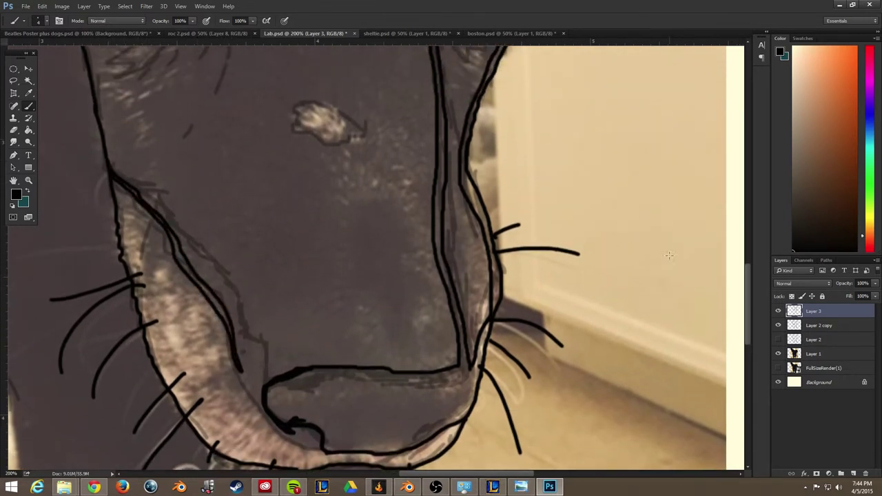
scroll(232, 250, up, 5)
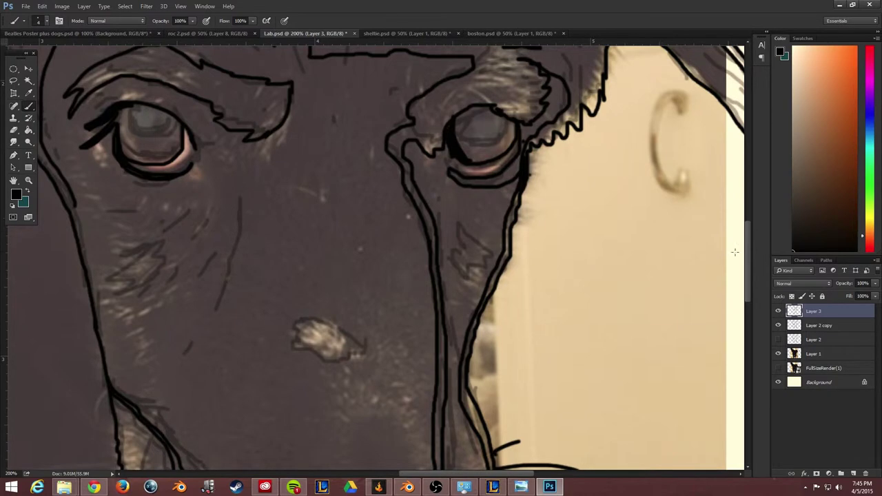
scroll(669, 221, up, 5)
scroll(669, 221, down, 1)
scroll(482, 241, left, 4)
mouse_move(176, 271)
mouse_down()
mouse_move(152, 346)
mouse_move(152, 456)
mouse_up()
Continue the neck outline down to the canvas's lower edge and draw a long horizontal line beneath the chin.
key(ctrl+minus)
key(ctrl+minus)
key(ctrl+minus)
drag(317, 274, 342, 416)
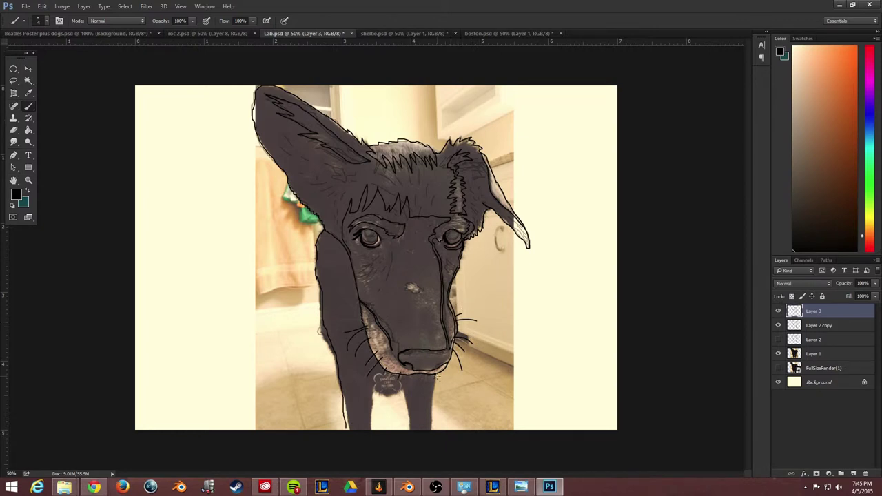
mouse_move(301, 377)
mouse_down()
mouse_move(607, 377)
mouse_move(144, 378)
mouse_up()
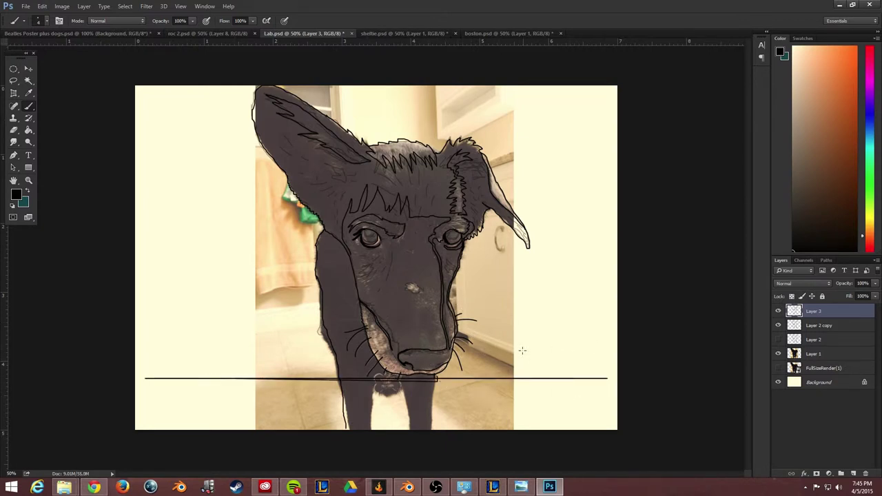
Hide the Layer 2 copy and Layer 1 so only the Layer 3 line work shows on the background.
key(ctrl+plus)
key(ctrl+plus)
scroll(517, 347, up, 5)
scroll(517, 347, down, 8)
click(777, 325)
click(777, 353)
scroll(600, 366, down, 1)
scroll(600, 364, up, 1)
scroll(606, 365, down, 1)
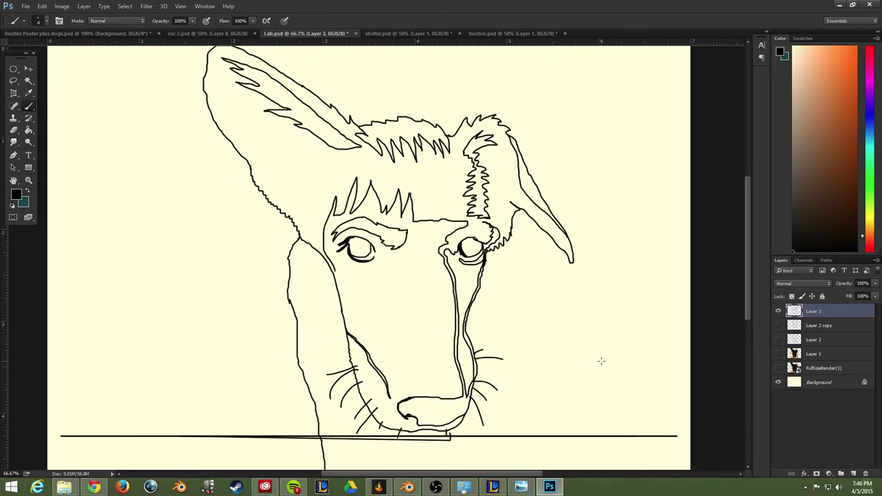
scroll(601, 360, down, 1)
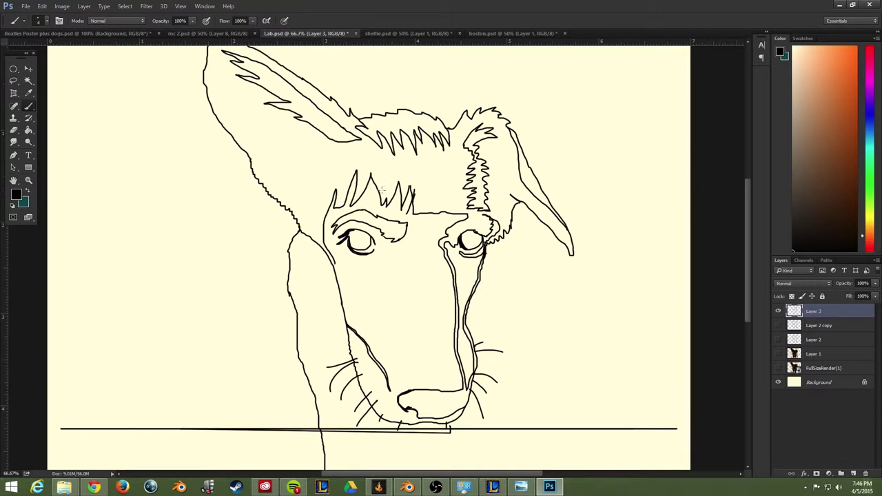
Add extra thin hair strokes between the spikes of the fringe on the brow.
mouse_move(367, 177)
mouse_down()
mouse_move(387, 193)
mouse_move(405, 168)
mouse_up()
key(ctrl+z)
right_click(28, 130)
click(69, 138)
click(431, 403)
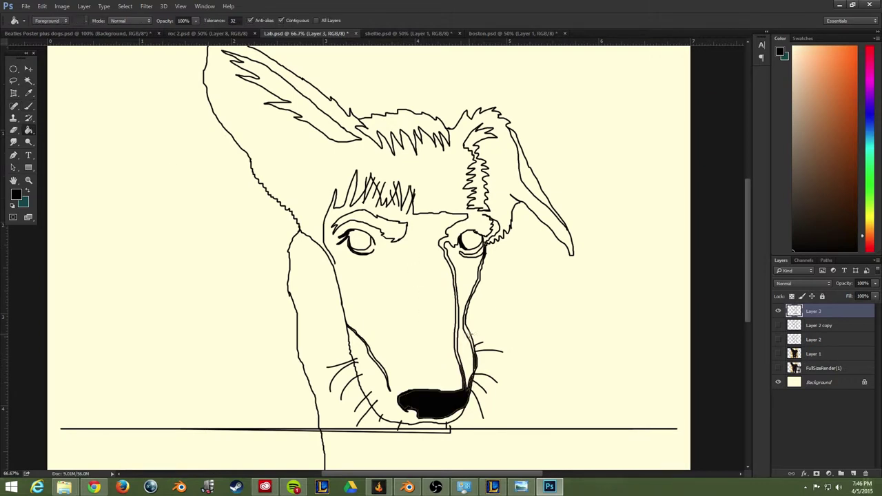
click(498, 205)
key(ctrl+z)
click(28, 107)
drag(334, 261, 337, 268)
key(ctrl+alt+z)
key(ctrl+alt+z)
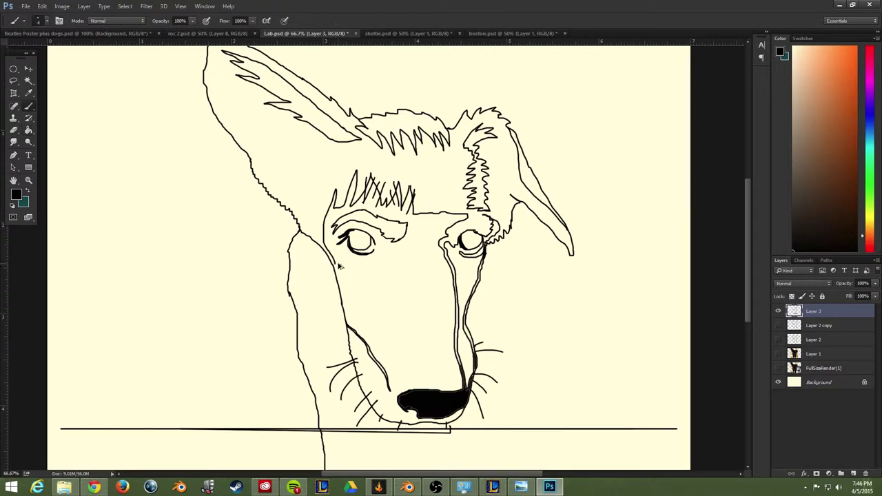
Duplicate Layer 3, hide the copy, and fill the head area of Layer 3 with black using the Paint Bucket.
key(ctrl+j)
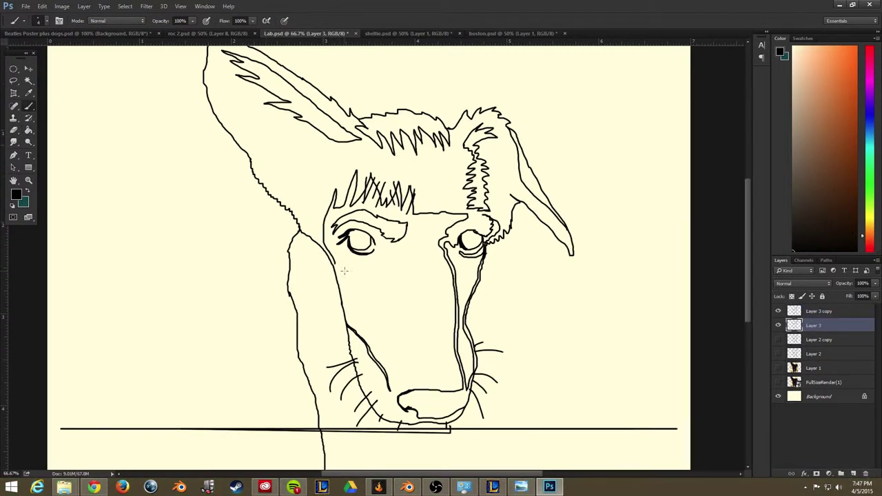
click(777, 311)
click(28, 130)
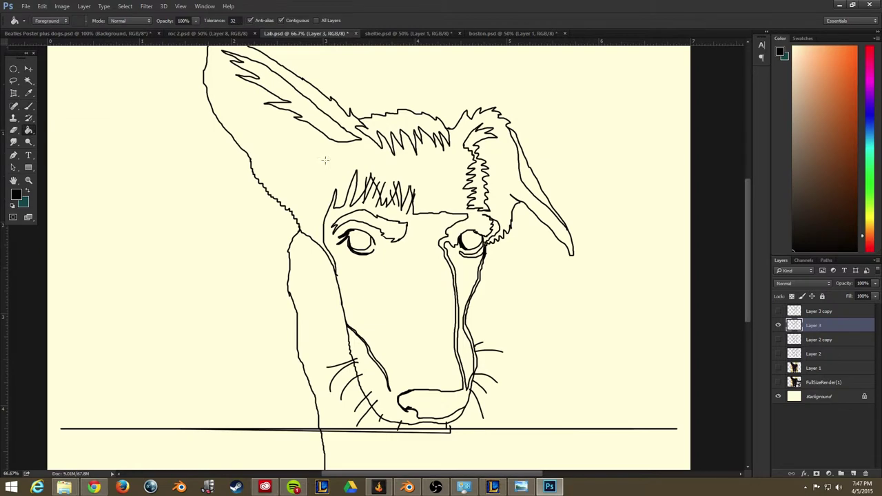
click(317, 176)
Set the foreground colour to a blue sampled from the Beatles poster document.
click(77, 33)
click(16, 194)
click(286, 87)
click(370, 242)
click(213, 34)
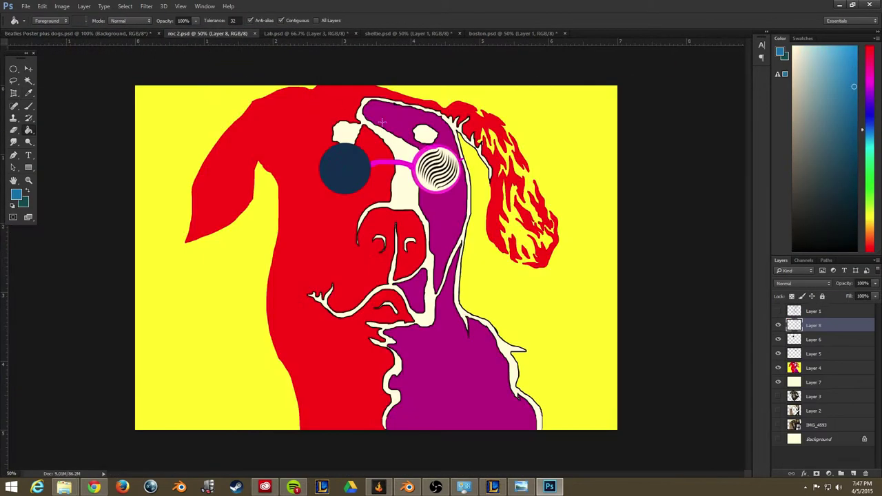
Fill the inner upright ear, the crown, the jagged stripe and the floppy ear's edge and fold in Lab.psd with the blue.
click(323, 34)
click(303, 108)
click(406, 124)
click(476, 180)
click(528, 172)
click(475, 139)
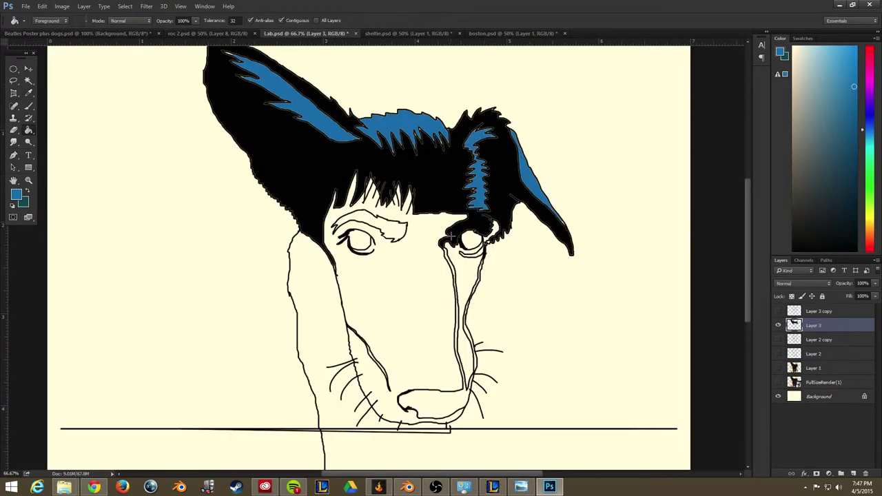
Check the colouring against the Beatles poster and roc 2 documents, and return to the Lab.psd drawing.
click(57, 34)
click(235, 34)
click(299, 34)
scroll(413, 299, down, 1)
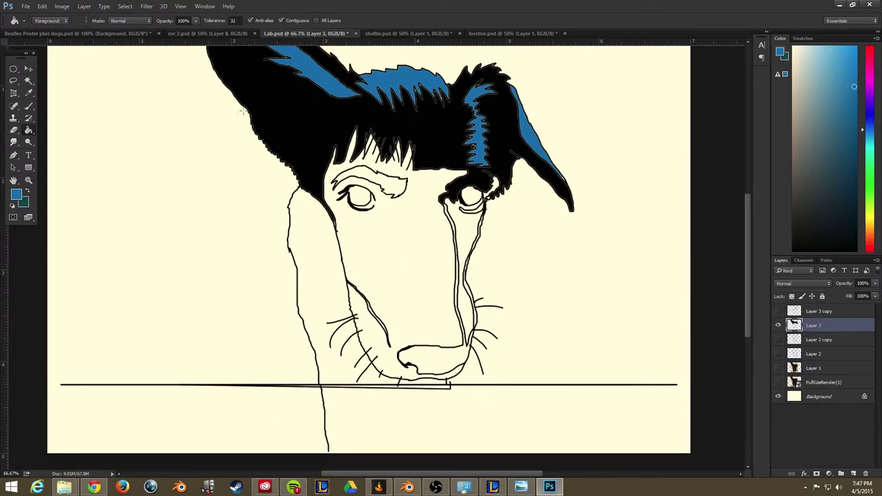
Show the Layer 1 photo beneath the drawing and fill the eyebrow, nose and cheek crease on Layer 3 with black.
click(777, 368)
scroll(403, 321, down, 2)
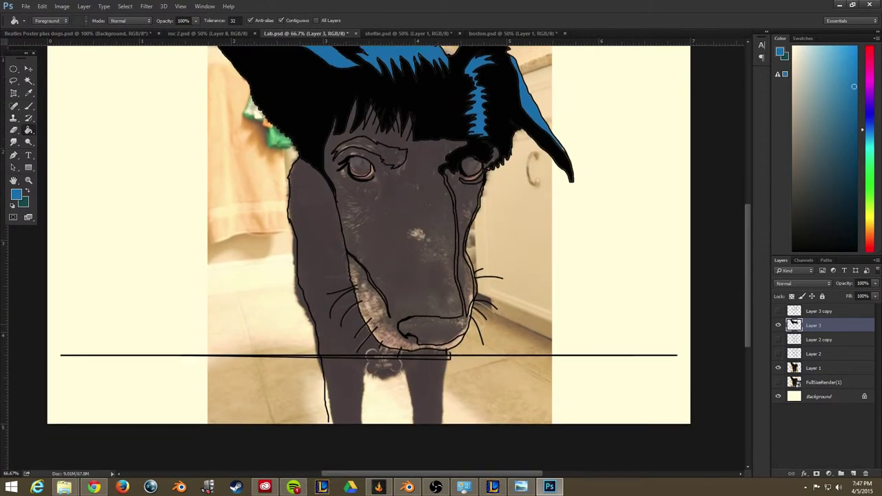
scroll(402, 319, up, 2)
click(17, 195)
click(158, 358)
click(379, 238)
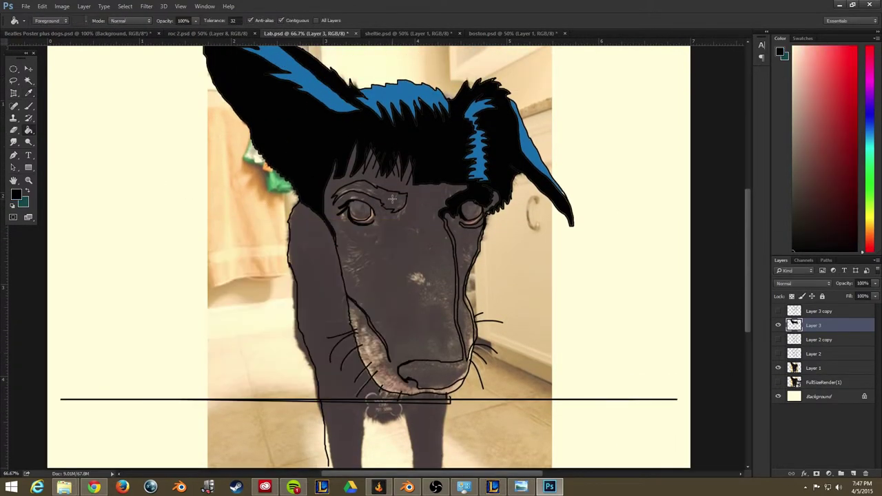
click(393, 200)
click(427, 373)
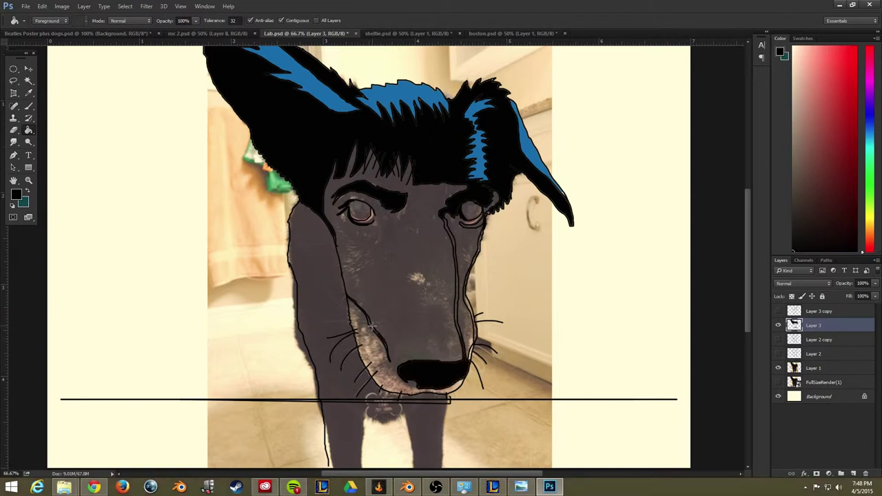
click(370, 325)
Extend the cheek crease down to the nose on Layer 3 with a black brush stroke.
click(29, 105)
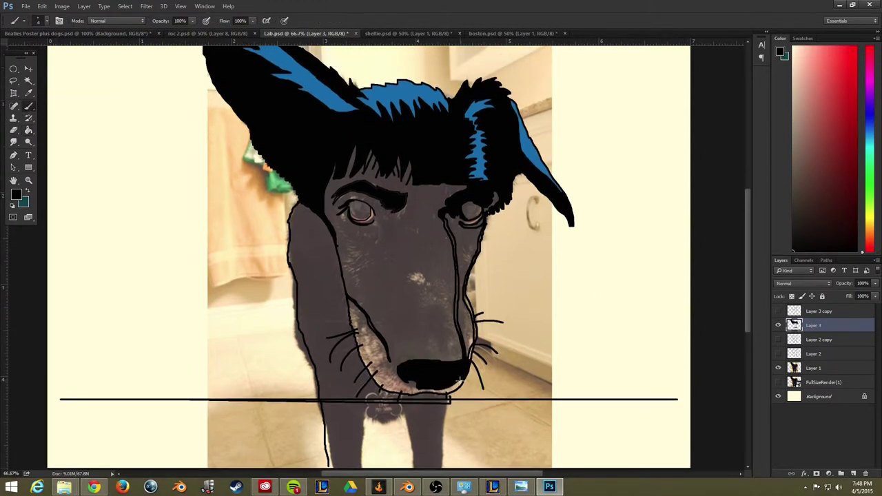
key(ctrl+plus)
key(ctrl+plus)
scroll(437, 374, down, 3)
scroll(436, 374, down, 1)
drag(424, 325, 456, 354)
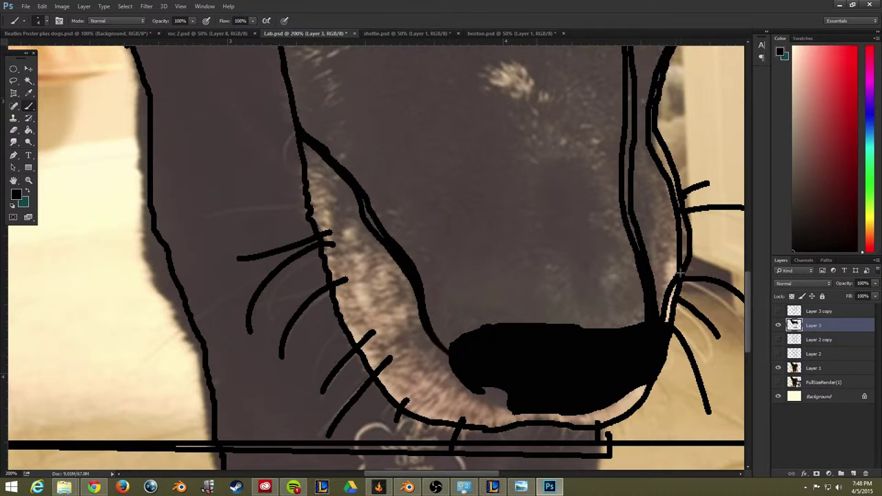
Erase the outer muzzle lines on the floppy-ear side of Layer 3 with the Eraser.
right_click(13, 130)
click(81, 133)
drag(679, 212, 673, 170)
Compare the filled Layer 3 with the unfilled Layer 3 copy around the muzzle.
click(777, 340)
click(777, 341)
click(779, 312)
click(779, 325)
click(778, 312)
click(779, 312)
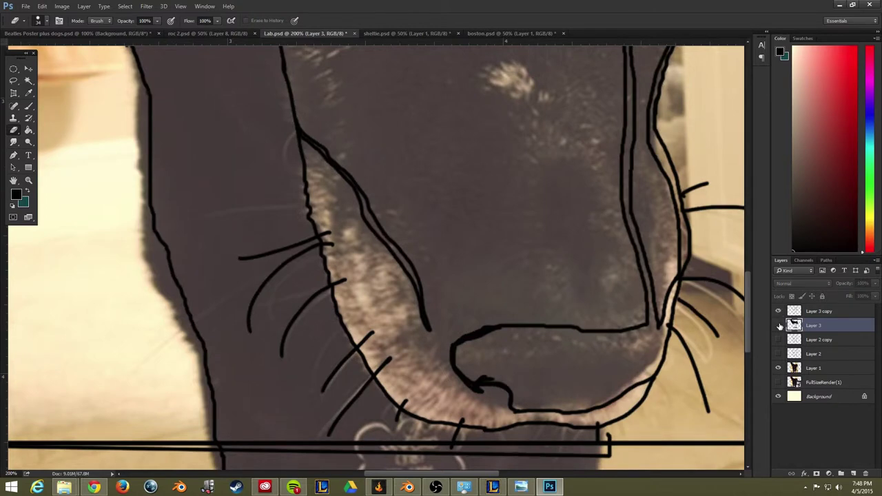
click(778, 325)
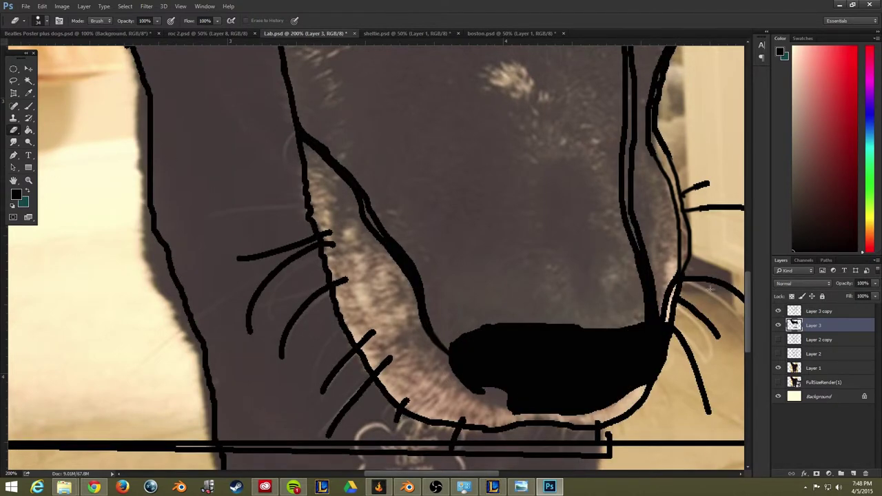
click(778, 311)
Redraw the muzzle edge on the floppy-ear side with black brush lines closer to the snout.
click(28, 106)
drag(651, 153, 668, 302)
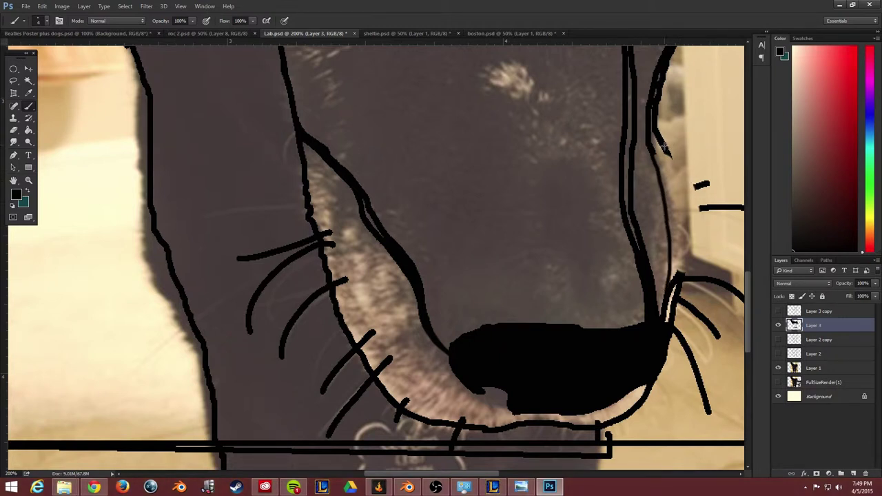
drag(658, 136, 675, 242)
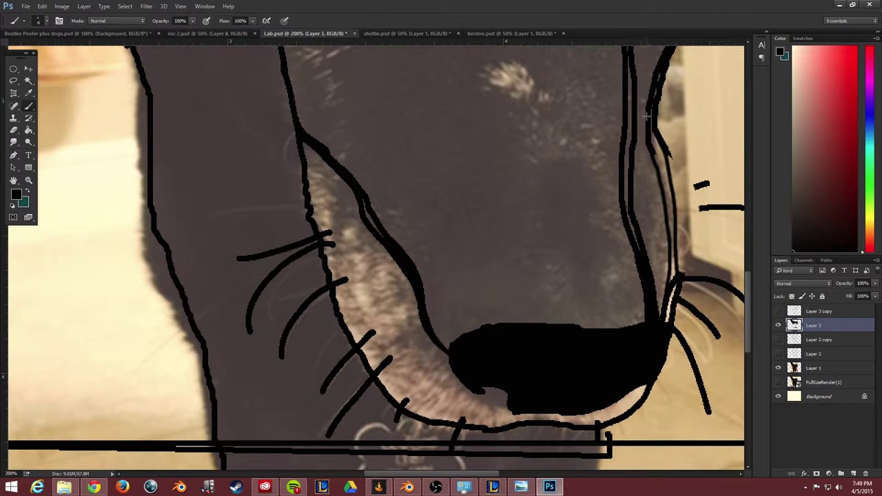
Brush black into the gaps of the cheek crease and the lower double lines beside the nose.
mouse_move(748, 335)
mouse_down()
mouse_move(750, 283)
mouse_move(744, 331)
mouse_up()
drag(365, 219, 376, 244)
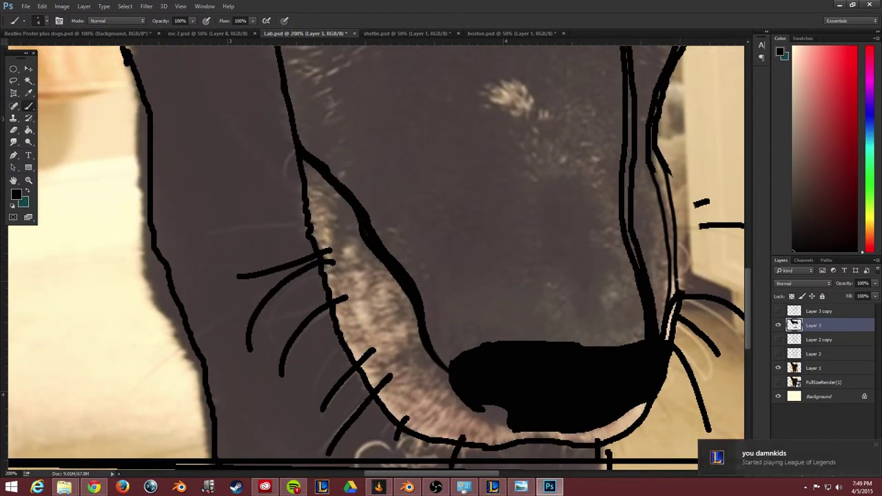
drag(669, 326, 674, 311)
mouse_move(672, 263)
mouse_down()
mouse_move(654, 156)
mouse_move(626, 192)
mouse_move(635, 265)
mouse_up()
drag(630, 83, 631, 131)
Brush the double lines running up the snout to the floppy-ear-side eye solid black.
drag(748, 328, 748, 275)
drag(595, 195, 624, 310)
drag(705, 245, 680, 321)
drag(713, 176, 692, 204)
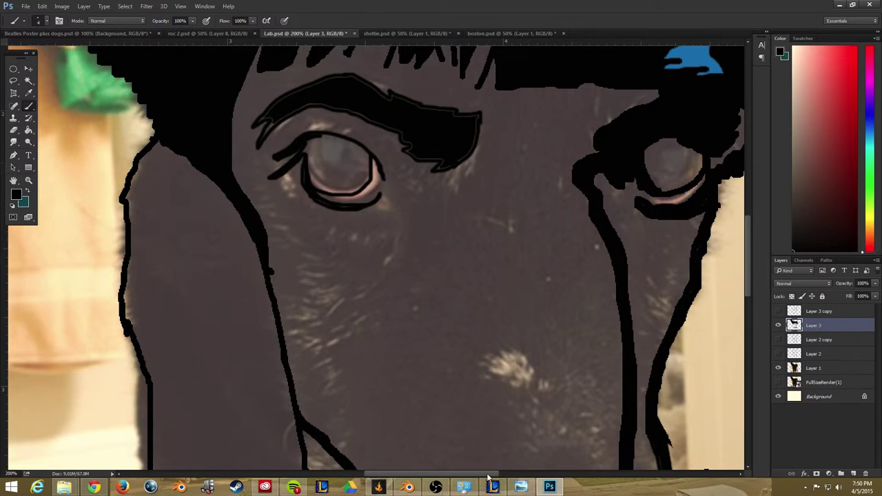
Draw short black spokes in both irises and fill the eyes with black, leaving small highlights.
drag(488, 477, 532, 476)
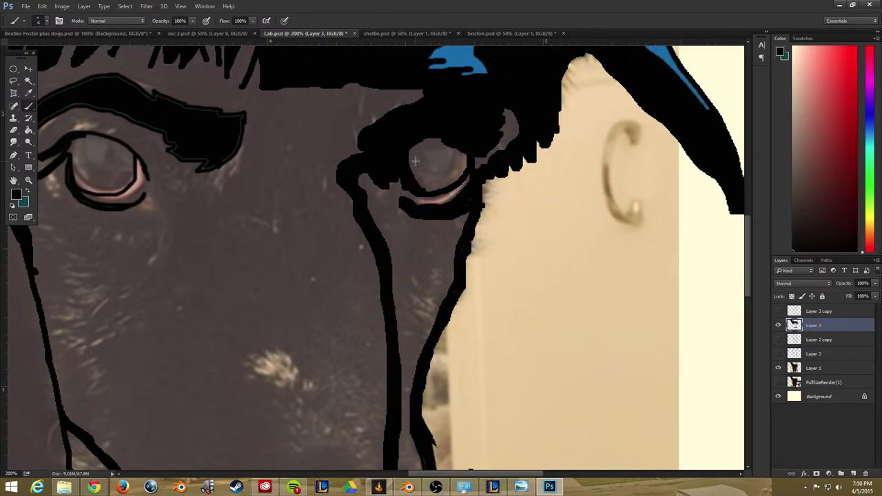
mouse_move(414, 175)
mouse_down()
mouse_move(442, 186)
mouse_move(463, 154)
mouse_up()
mouse_move(73, 154)
mouse_down()
mouse_move(92, 169)
mouse_move(120, 171)
mouse_move(128, 155)
mouse_up()
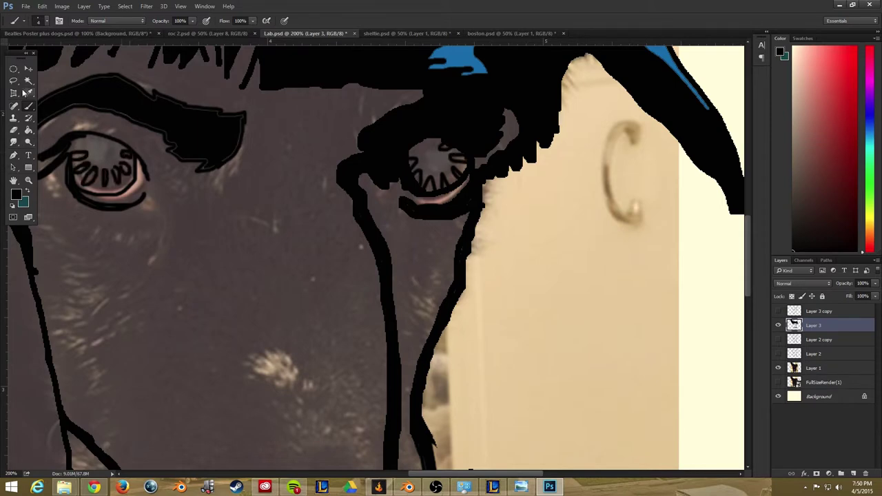
click(28, 129)
click(78, 182)
click(119, 152)
click(434, 158)
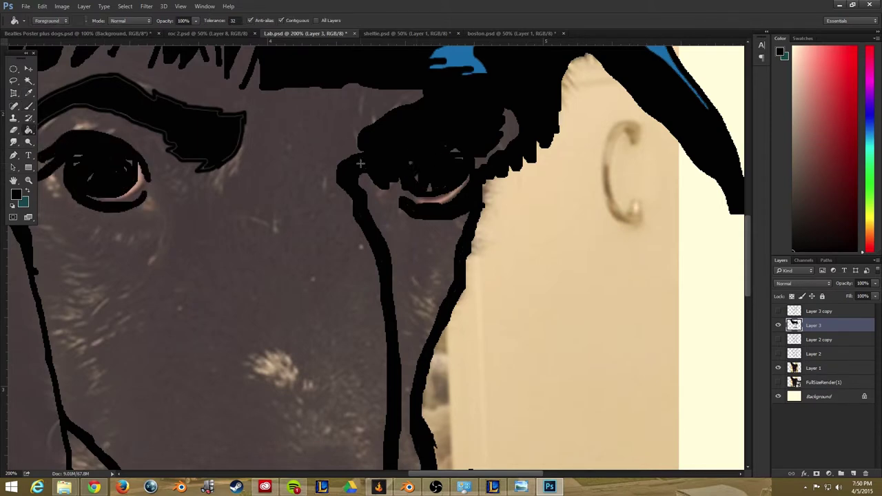
Set the foreground colour to the blue already in the drawing and fill the lower muzzle band with it.
key(ctrl+minus)
key(ctrl+minus)
click(17, 195)
click(337, 116)
click(356, 244)
click(319, 398)
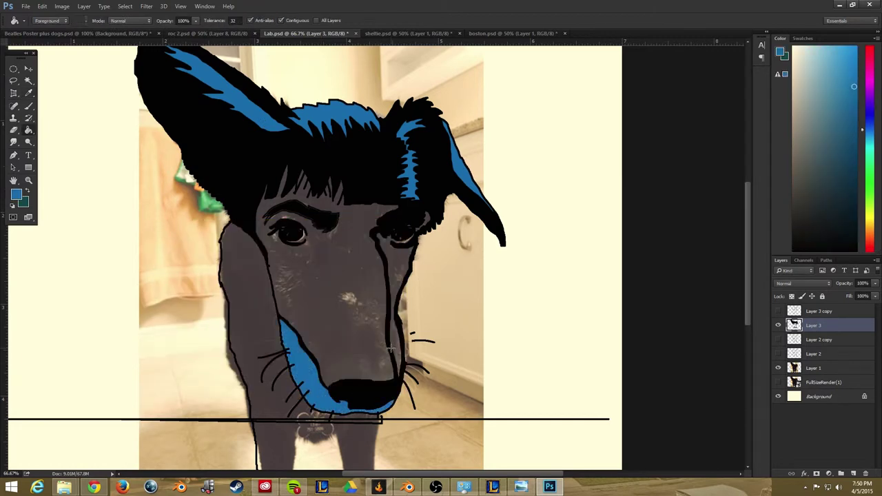
Set the foreground colour to a peach skin tone sampled from the Beatles poster document.
click(78, 34)
click(17, 195)
click(303, 172)
click(365, 243)
Fill the face, the strip beside the eye and the neck in Lab.psd with the peach tone.
click(292, 33)
click(338, 276)
click(392, 268)
click(257, 290)
Hide the Background and Layer 1, and lower Layer 3's opacity to 50%.
scroll(256, 290, down, 3)
scroll(258, 283, up, 8)
scroll(260, 269, down, 4)
scroll(258, 268, down, 2)
scroll(256, 266, up, 4)
scroll(254, 262, down, 1)
scroll(254, 264, down, 2)
click(778, 396)
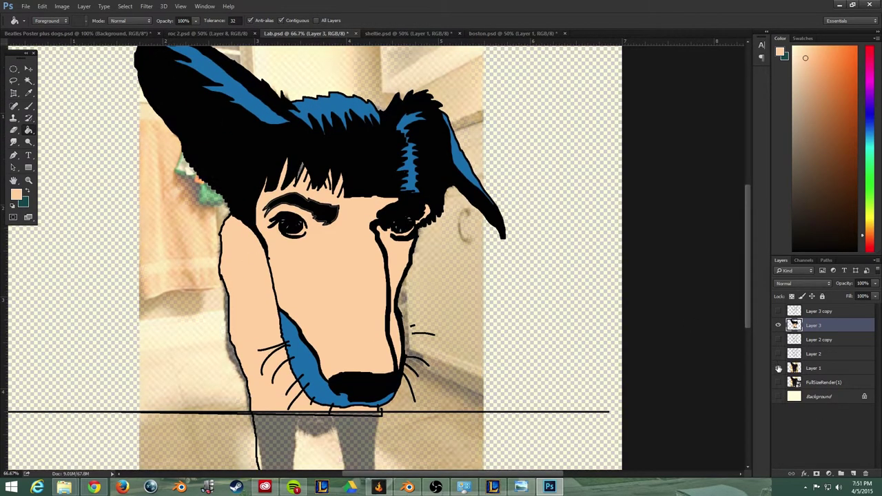
click(778, 367)
click(777, 310)
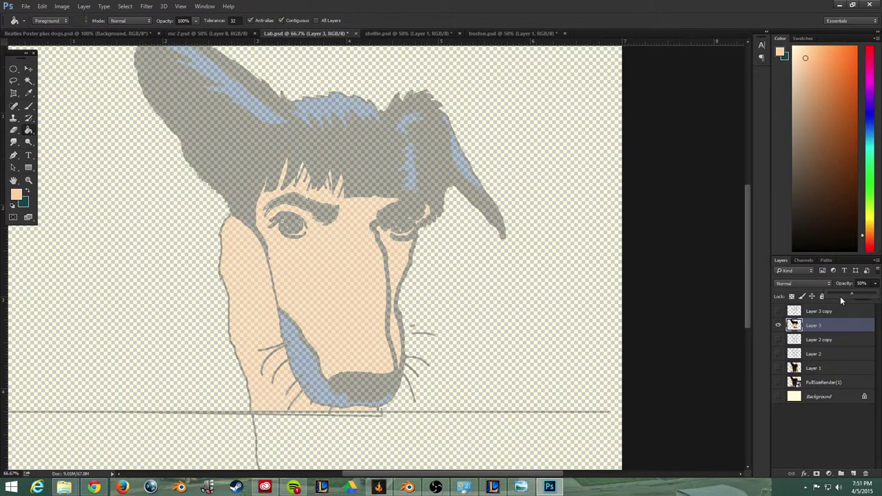
Show Layer 3 copy and lower its opacity to 49%.
click(819, 310)
scroll(497, 303, up, 6)
scroll(496, 303, down, 5)
click(875, 283)
drag(875, 294, 851, 293)
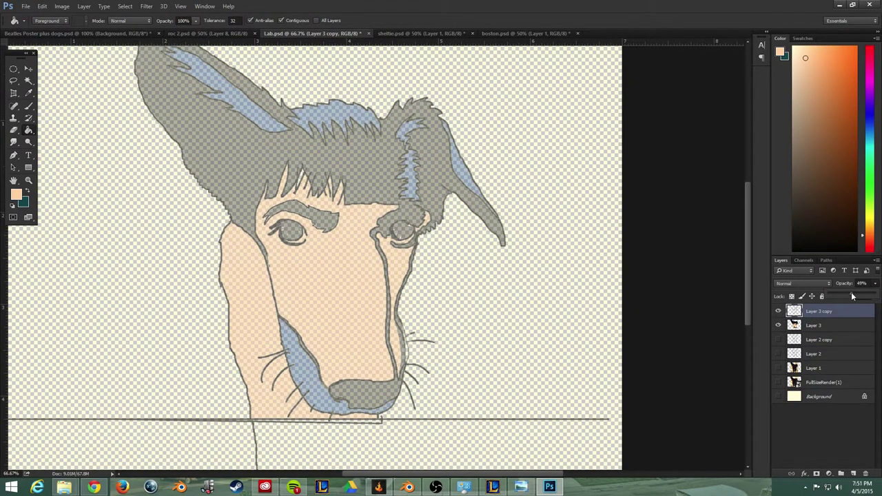
Add a new layer above Layer 3 copy and ready the Brush with a black foreground colour.
click(854, 471)
scroll(370, 228, up, 1)
scroll(438, 215, up, 3)
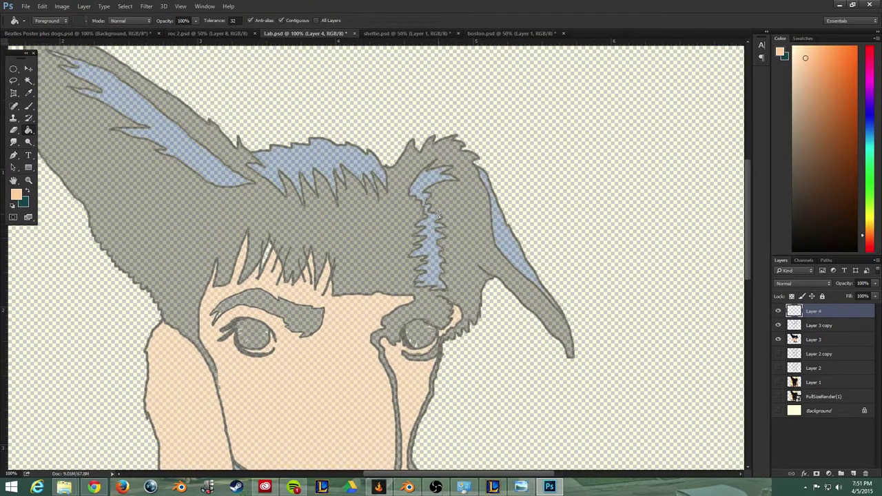
click(28, 106)
click(16, 194)
click(161, 362)
click(370, 242)
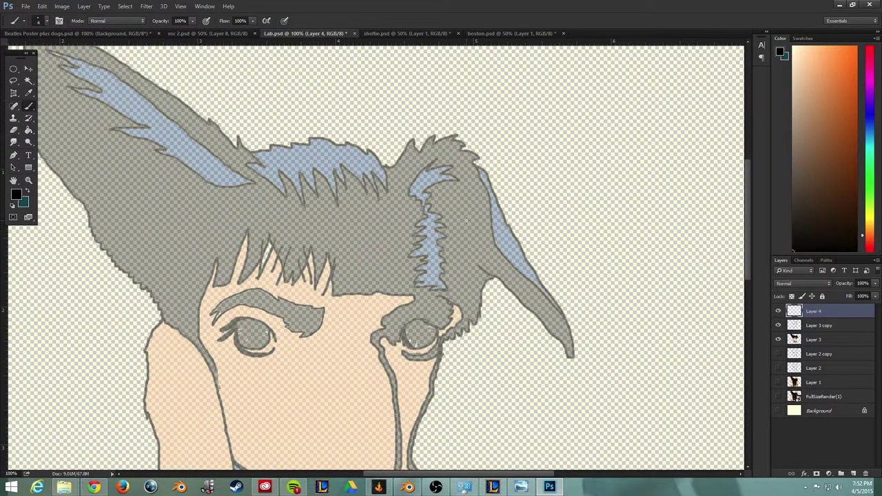
Trace the floppy ear's outline and its inner blue edge in black on Layer 4.
key(ctrl+plus)
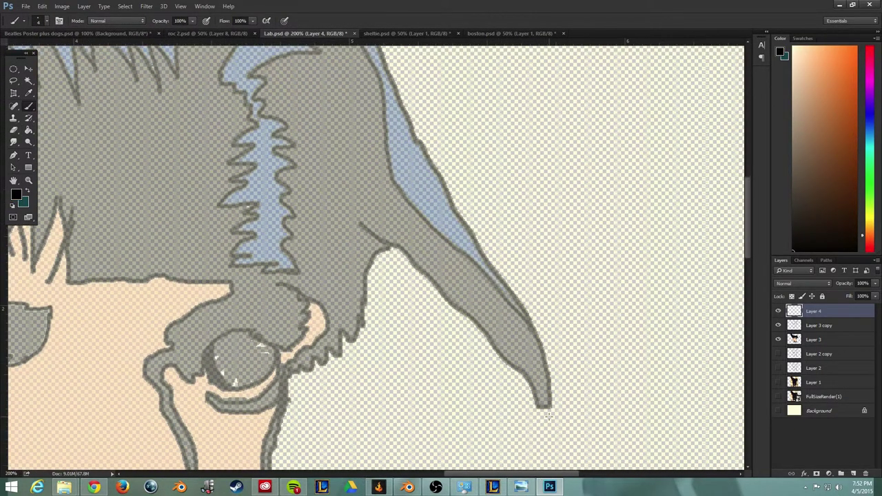
mouse_move(389, 245)
mouse_down()
mouse_move(487, 336)
mouse_move(536, 414)
mouse_up()
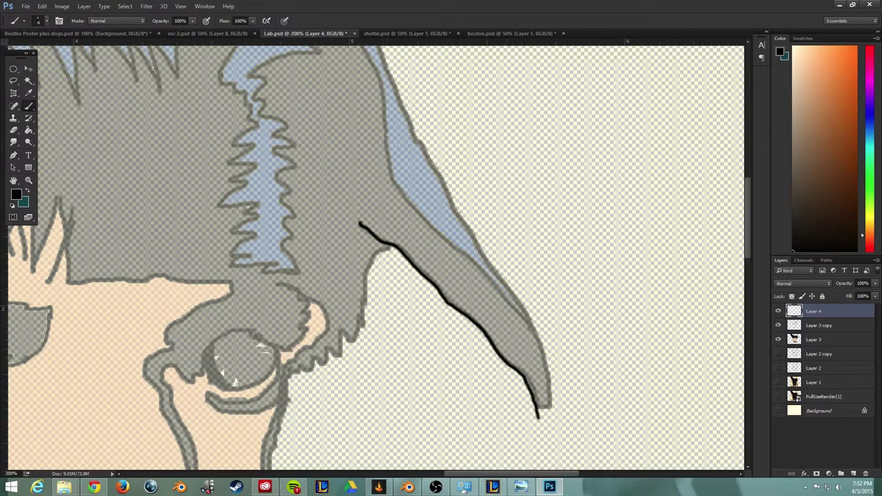
mouse_move(387, 67)
mouse_down()
mouse_move(448, 198)
mouse_move(517, 299)
mouse_move(536, 345)
mouse_move(541, 409)
mouse_up()
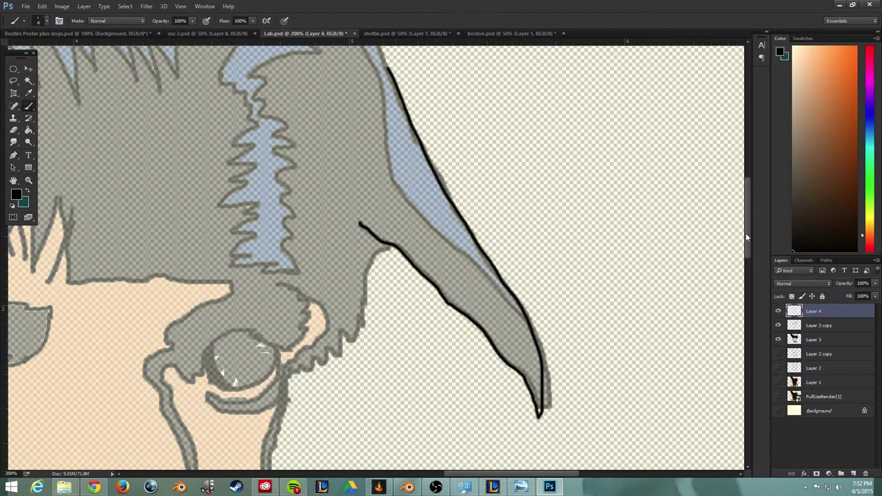
scroll(746, 237, up, 2)
drag(381, 125, 393, 157)
mouse_move(353, 98)
mouse_down()
mouse_move(382, 184)
mouse_move(386, 236)
mouse_move(409, 284)
mouse_move(531, 411)
mouse_up()
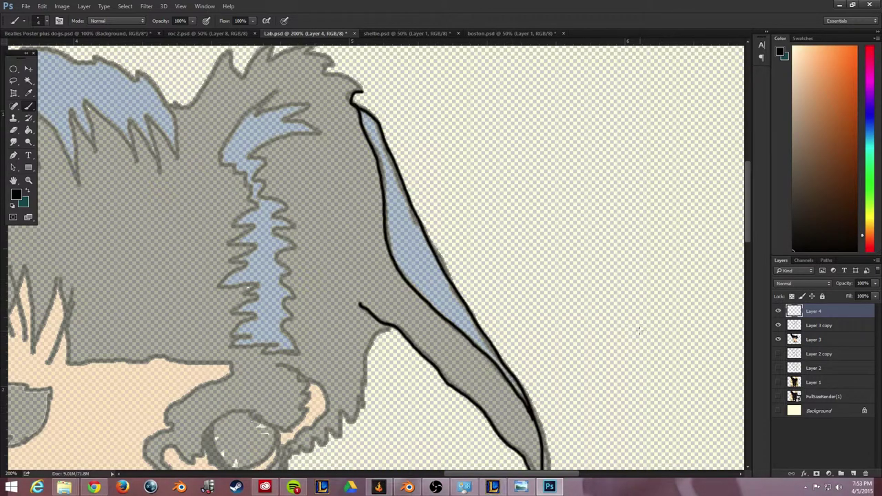
Trace the tufted top of the floppy ear and the jagged blue stripe below it on Layer 4.
scroll(748, 181, up, 2)
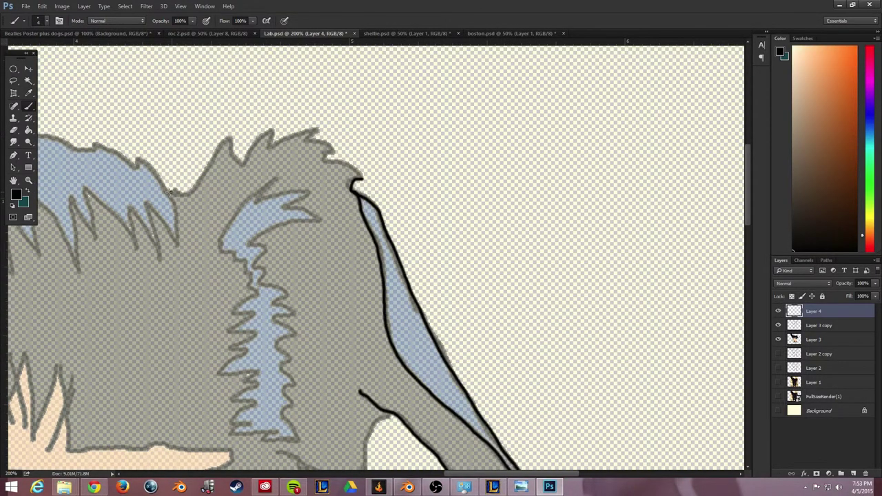
drag(200, 177, 231, 136)
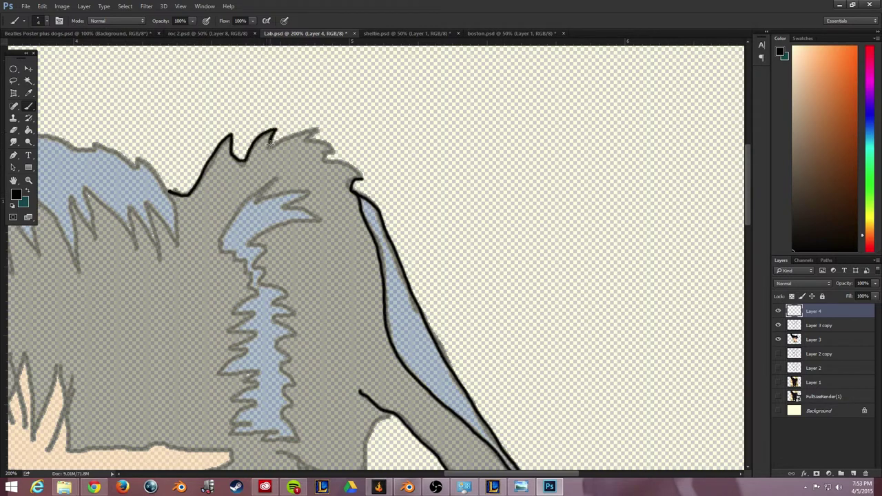
mouse_move(281, 140)
mouse_down()
mouse_move(321, 129)
mouse_move(336, 148)
mouse_up()
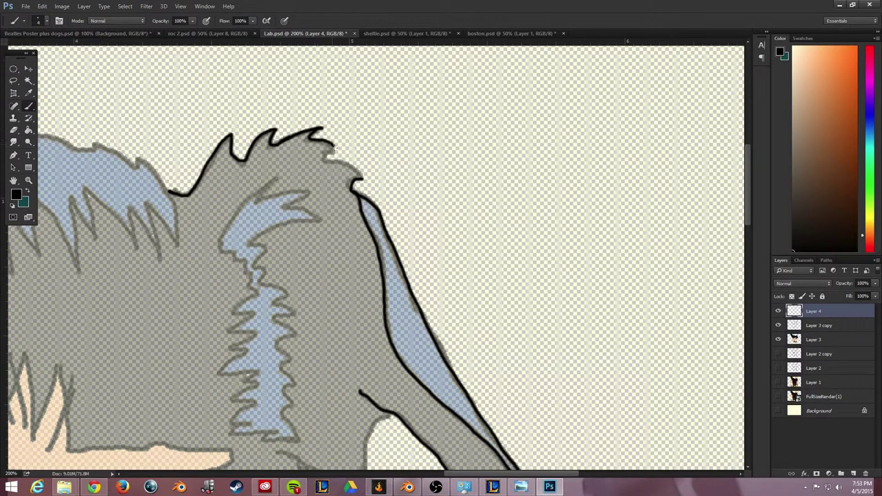
mouse_move(219, 241)
mouse_down()
mouse_move(272, 179)
mouse_move(257, 201)
mouse_move(308, 192)
mouse_move(282, 207)
mouse_move(314, 213)
mouse_move(308, 221)
mouse_move(271, 242)
mouse_move(254, 265)
mouse_move(259, 281)
mouse_move(292, 293)
mouse_move(271, 302)
mouse_move(287, 310)
mouse_move(275, 337)
mouse_move(301, 378)
mouse_move(283, 417)
mouse_move(299, 444)
mouse_move(252, 441)
mouse_move(253, 429)
mouse_move(237, 426)
mouse_move(237, 397)
mouse_move(249, 377)
mouse_move(220, 370)
mouse_move(234, 345)
mouse_move(242, 267)
mouse_move(215, 237)
mouse_up()
Trace the blue crown patch on Layer 4, including its spiky lower edge and tufted top.
drag(534, 480, 474, 463)
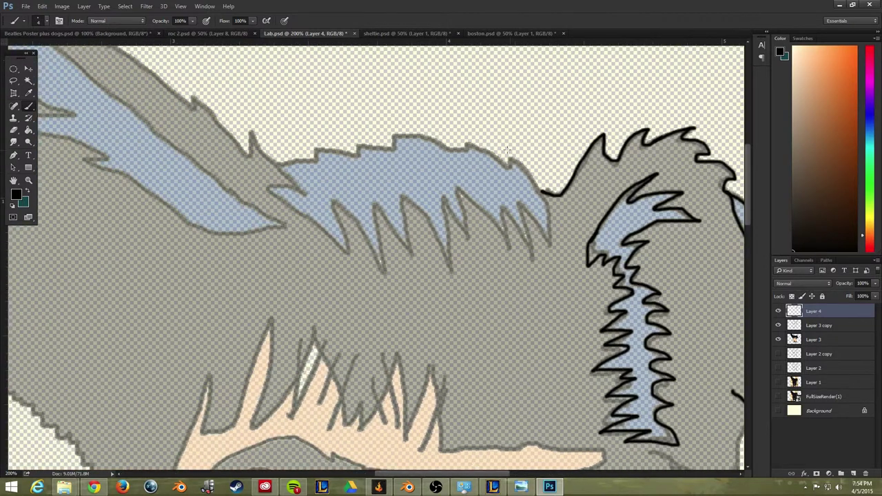
mouse_move(464, 142)
mouse_down()
mouse_move(508, 154)
mouse_move(540, 184)
mouse_move(558, 252)
mouse_up()
mouse_move(507, 195)
mouse_down()
mouse_move(531, 234)
mouse_move(499, 205)
mouse_move(516, 252)
mouse_move(450, 181)
mouse_move(472, 247)
mouse_up()
drag(434, 184, 450, 254)
mouse_move(414, 209)
mouse_down()
mouse_move(410, 237)
mouse_move(393, 224)
mouse_move(387, 273)
mouse_up()
drag(332, 198, 386, 273)
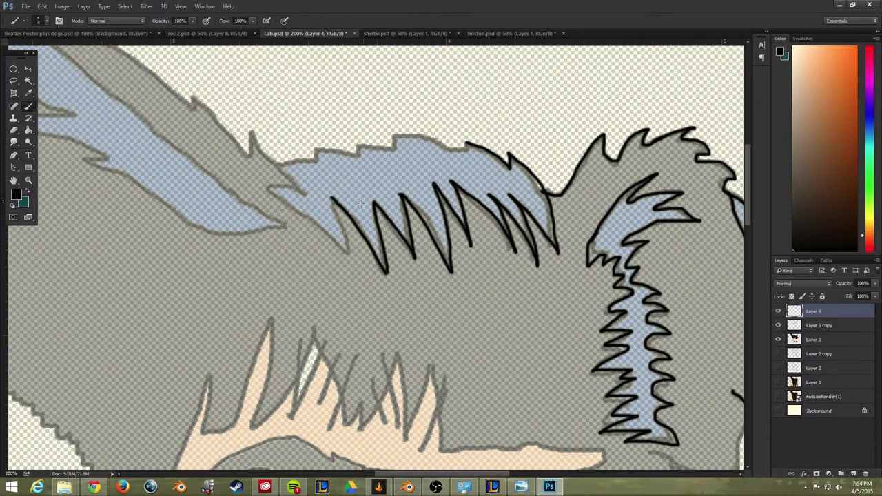
mouse_move(282, 169)
mouse_down()
mouse_move(306, 211)
mouse_move(334, 205)
mouse_up()
drag(302, 160, 358, 146)
mouse_move(467, 148)
mouse_down()
mouse_move(416, 132)
mouse_move(400, 153)
mouse_move(352, 144)
mouse_up()
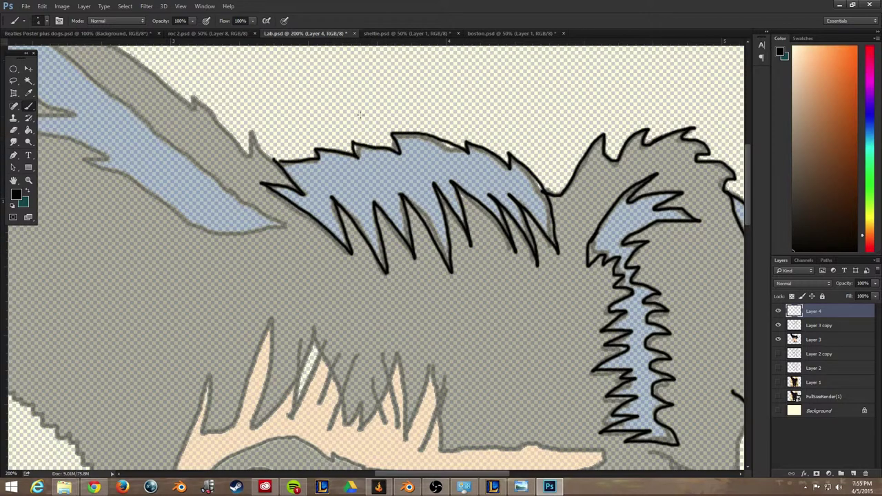
Trace the upright ear's outline and its inner blue shape on Layer 4.
drag(480, 473, 437, 473)
drag(748, 206, 748, 163)
mouse_move(503, 380)
mouse_down()
mouse_move(253, 199)
mouse_move(130, 131)
mouse_move(76, 136)
mouse_move(46, 167)
mouse_move(38, 283)
mouse_move(57, 348)
mouse_move(134, 466)
mouse_up()
mouse_move(84, 171)
mouse_down()
mouse_move(201, 211)
mouse_move(256, 244)
mouse_move(510, 448)
mouse_move(432, 444)
mouse_move(311, 369)
mouse_up()
key(ctrl+z)
mouse_move(343, 315)
mouse_down()
mouse_move(451, 402)
mouse_move(508, 433)
mouse_move(458, 436)
mouse_move(311, 375)
mouse_up()
mouse_move(85, 172)
mouse_down()
mouse_move(134, 202)
mouse_move(121, 211)
mouse_move(160, 255)
mouse_move(266, 346)
mouse_up()
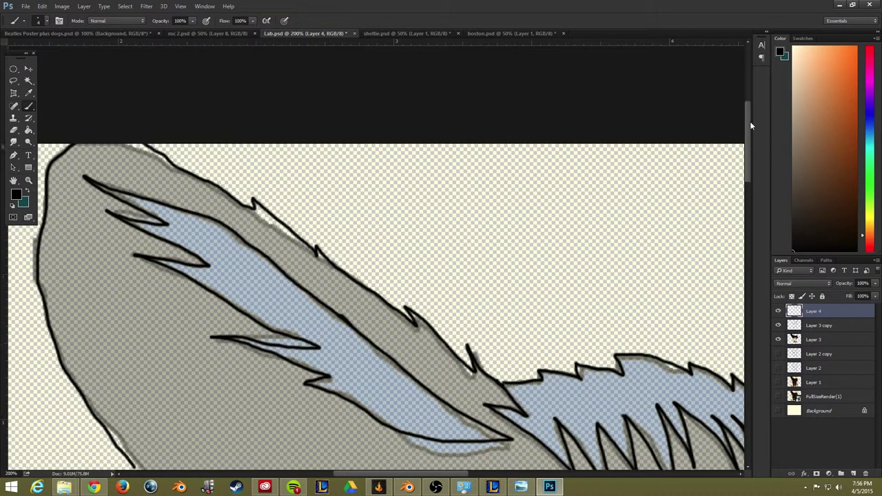
Trace the jagged side of the head down to the cheek and the hairline beside the eye on Layer 4.
mouse_move(750, 121)
mouse_down()
mouse_move(749, 208)
mouse_move(750, 198)
mouse_up()
mouse_move(124, 134)
mouse_down()
mouse_move(169, 183)
mouse_move(205, 264)
mouse_move(293, 345)
mouse_move(325, 402)
mouse_up()
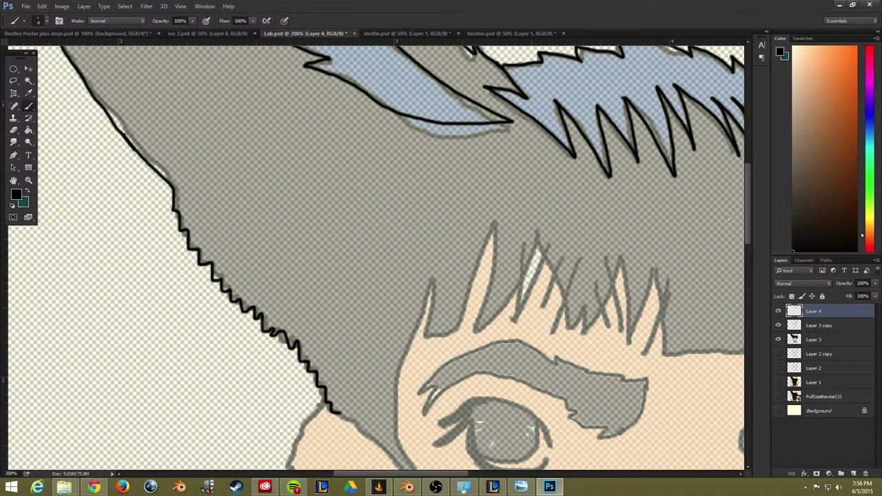
scroll(582, 295, down, 4)
mouse_move(348, 198)
mouse_down()
mouse_move(422, 284)
mouse_move(471, 460)
mouse_up()
drag(747, 234, 747, 208)
mouse_move(495, 122)
mouse_down()
mouse_move(468, 200)
mouse_move(421, 239)
mouse_move(417, 234)
mouse_move(398, 348)
mouse_move(434, 438)
mouse_up()
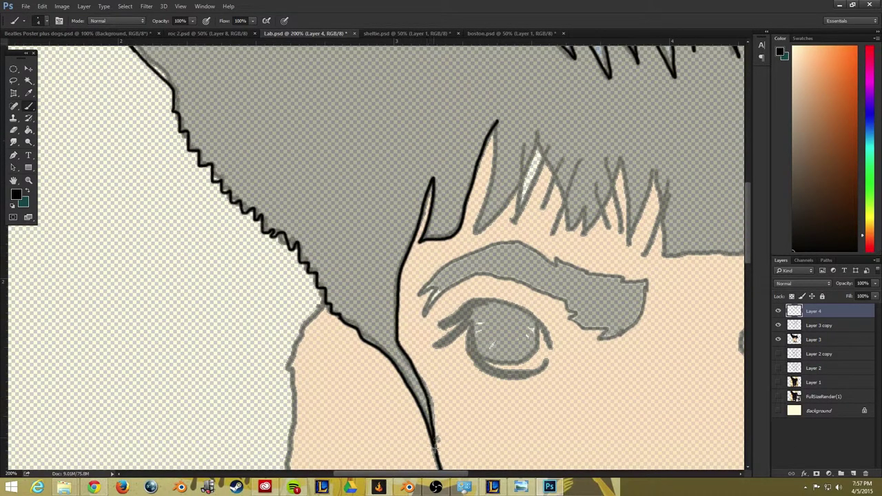
Trace the spiky fringe outline and the straight hairline across the forehead to the far eye on Layer 4.
drag(393, 473, 442, 473)
mouse_move(236, 121)
mouse_down()
mouse_move(222, 229)
mouse_move(270, 172)
mouse_move(251, 223)
mouse_move(306, 201)
mouse_move(326, 230)
mouse_up()
mouse_move(352, 184)
mouse_down()
mouse_move(358, 160)
mouse_move(369, 244)
mouse_move(569, 260)
mouse_move(503, 307)
mouse_move(480, 354)
mouse_up()
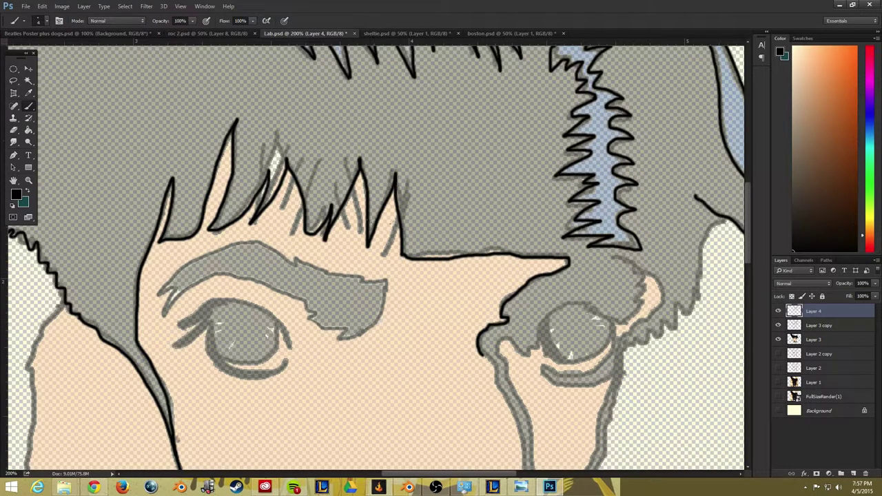
Add thin black hair strands between the spikes of the fringe on Layer 4.
drag(356, 167, 361, 231)
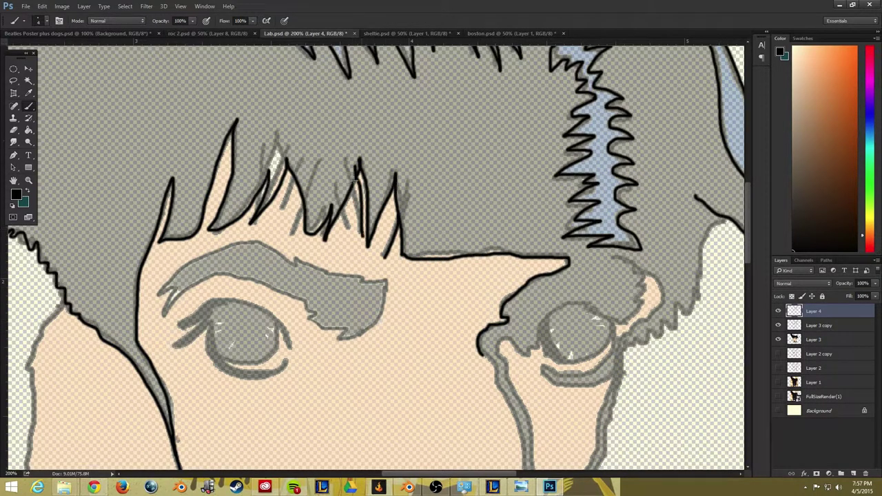
drag(293, 162, 268, 224)
drag(298, 164, 292, 230)
drag(301, 165, 283, 209)
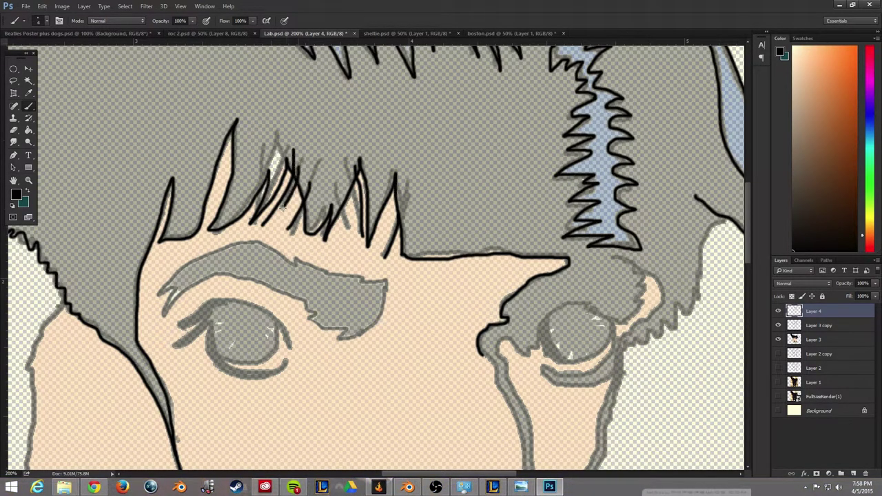
drag(234, 123, 224, 210)
drag(210, 140, 225, 219)
drag(215, 157, 230, 209)
drag(351, 180, 340, 230)
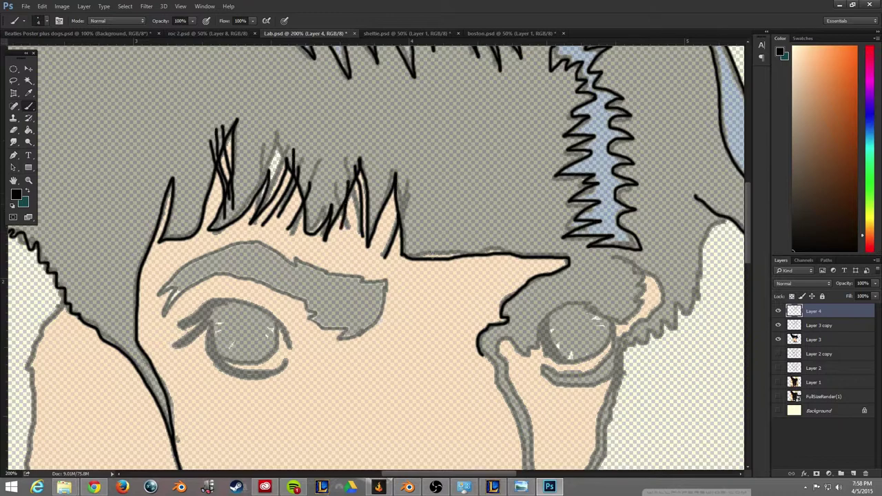
Trace the far eye, its surrounding patch and the jagged hair edge beside it on Layer 4.
mouse_move(634, 286)
mouse_down()
mouse_move(626, 322)
mouse_move(669, 276)
mouse_up()
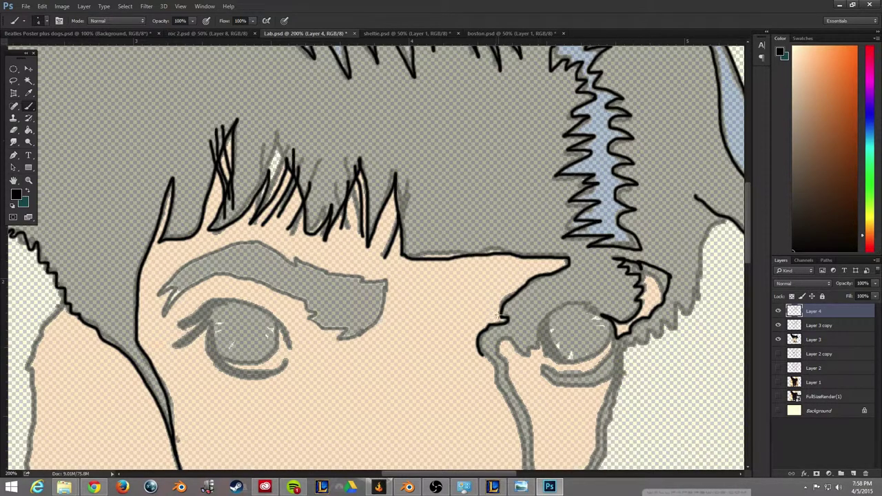
drag(590, 303, 541, 326)
mouse_move(528, 354)
mouse_down()
mouse_move(508, 362)
mouse_move(610, 369)
mouse_move(596, 417)
mouse_up()
mouse_move(731, 218)
mouse_down()
mouse_move(695, 296)
mouse_move(619, 376)
mouse_move(599, 467)
mouse_up()
Trace the far edge of the muzzle and the narrow dark stripe running down from the far eye.
scroll(619, 427, down, 5)
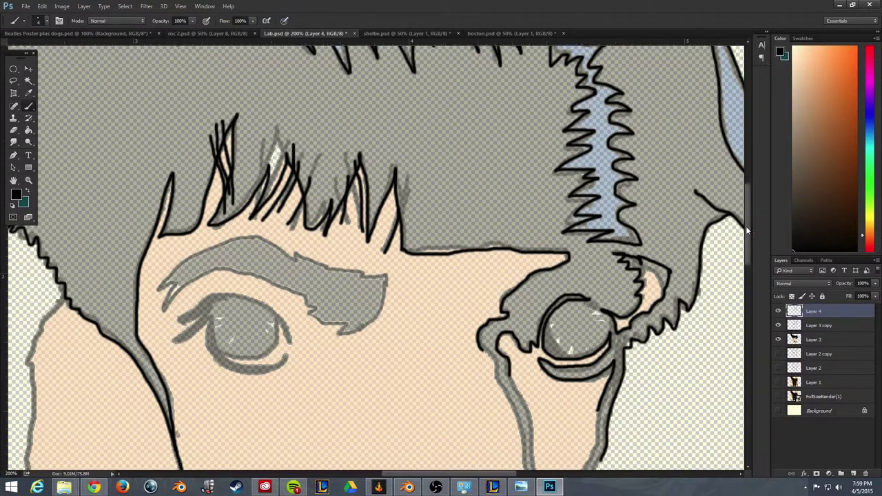
mouse_move(606, 238)
mouse_down()
mouse_move(582, 282)
mouse_move(561, 372)
mouse_up()
mouse_move(597, 195)
mouse_down()
mouse_move(553, 334)
mouse_move(565, 438)
mouse_up()
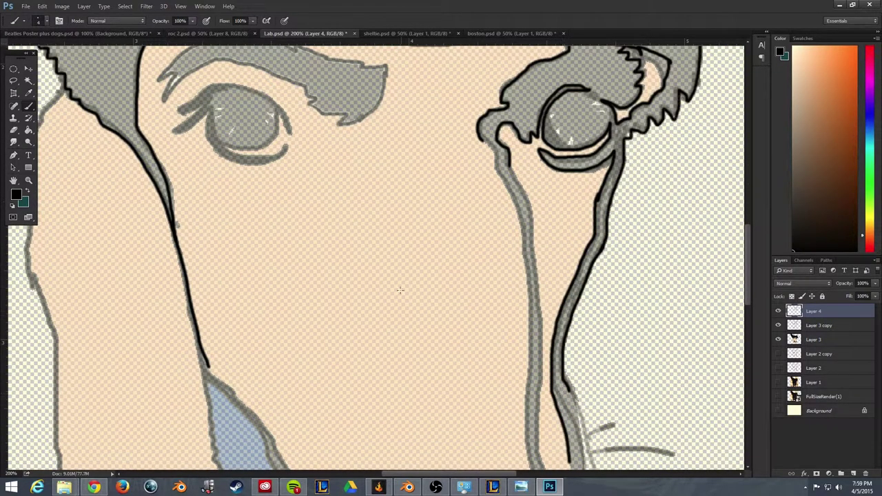
mouse_move(510, 161)
mouse_down()
mouse_move(531, 196)
mouse_move(544, 328)
mouse_move(537, 457)
mouse_up()
key(ctrl+z)
mouse_move(490, 153)
mouse_down()
mouse_move(516, 219)
mouse_move(528, 469)
mouse_move(463, 475)
mouse_up()
Trace the near eyebrow and the near eye with its lashes and lower lid on Layer 4.
drag(747, 296, 747, 257)
mouse_move(558, 259)
mouse_down()
mouse_move(550, 302)
mouse_move(503, 310)
mouse_move(466, 278)
mouse_move(377, 254)
mouse_move(336, 284)
mouse_move(361, 242)
mouse_move(451, 235)
mouse_move(562, 262)
mouse_up()
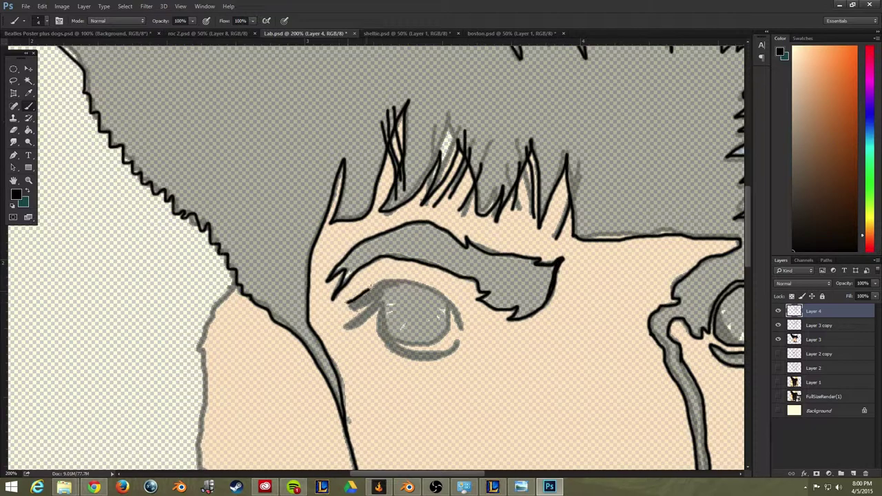
key(ctrl+z)
mouse_move(416, 281)
mouse_down()
mouse_move(466, 329)
mouse_move(419, 348)
mouse_move(388, 332)
mouse_up()
mouse_move(460, 348)
mouse_down()
mouse_move(387, 353)
mouse_move(349, 306)
mouse_up()
Finish the dark stripe and far muzzle edge down to the nose, and outline the nose on Layer 4.
drag(748, 216, 755, 298)
drag(462, 473, 517, 473)
mouse_move(402, 247)
mouse_down()
mouse_move(429, 356)
mouse_move(437, 328)
mouse_move(444, 359)
mouse_up()
drag(444, 237, 448, 344)
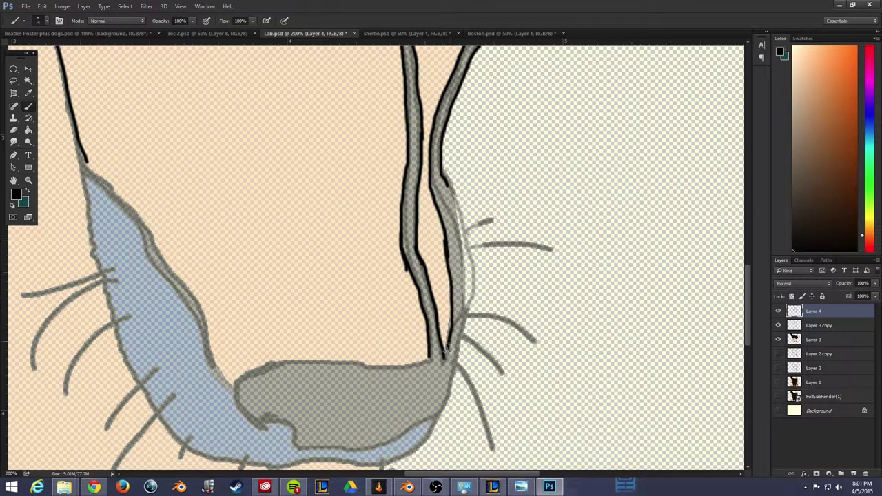
mouse_move(444, 178)
mouse_down()
mouse_move(462, 348)
mouse_move(429, 417)
mouse_move(370, 448)
mouse_move(295, 449)
mouse_move(262, 427)
mouse_move(241, 375)
mouse_up()
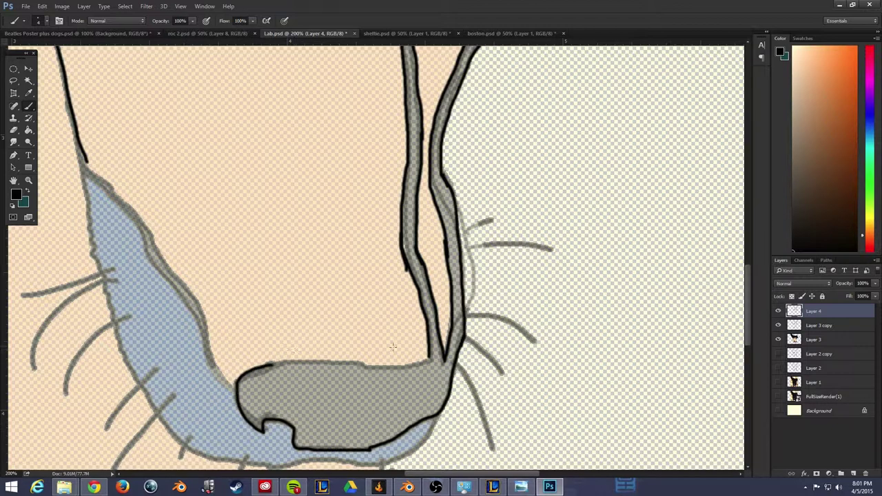
drag(410, 363, 257, 368)
Draw the thick black mouth line from the cheek down to the nose on Layer 4.
mouse_move(68, 132)
mouse_down()
mouse_move(152, 241)
mouse_move(234, 386)
mouse_up()
mouse_move(64, 89)
mouse_down()
mouse_move(96, 189)
mouse_move(237, 395)
mouse_up()
drag(73, 139, 170, 272)
drag(185, 291, 221, 376)
Outline the blue lower jaw and chin, and blacken the far corner of the nose on Layer 4.
mouse_move(78, 146)
mouse_down()
mouse_move(120, 348)
mouse_move(167, 423)
mouse_move(196, 449)
mouse_move(238, 460)
mouse_move(368, 461)
mouse_move(389, 449)
mouse_up()
drag(447, 403, 378, 461)
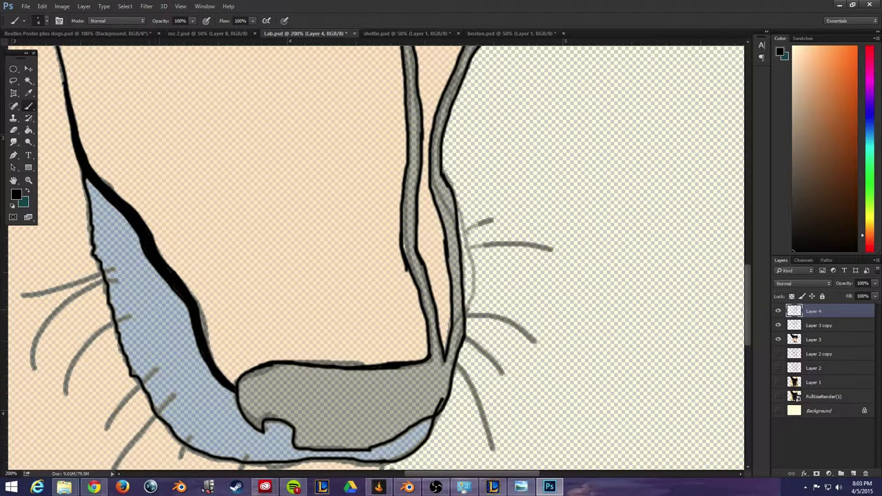
mouse_move(437, 374)
mouse_down()
mouse_move(432, 413)
mouse_move(445, 375)
mouse_up()
mouse_move(751, 289)
mouse_down()
mouse_move(746, 192)
mouse_move(747, 282)
mouse_up()
key(ctrl+minus)
key(ctrl+minus)
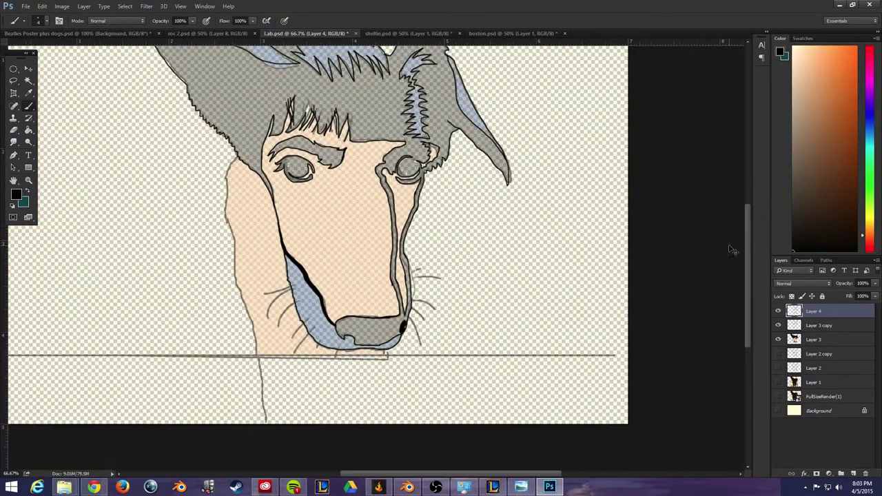
Hide Layer 3 and Layer 3 copy, and duplicate Layer 4.
drag(779, 340, 777, 325)
right_click(823, 314)
drag(841, 314, 853, 473)
click(778, 325)
click(812, 325)
Show Layer 3, sample its peach face colour and fill the dog's face with it on Layer 4 copy.
click(17, 195)
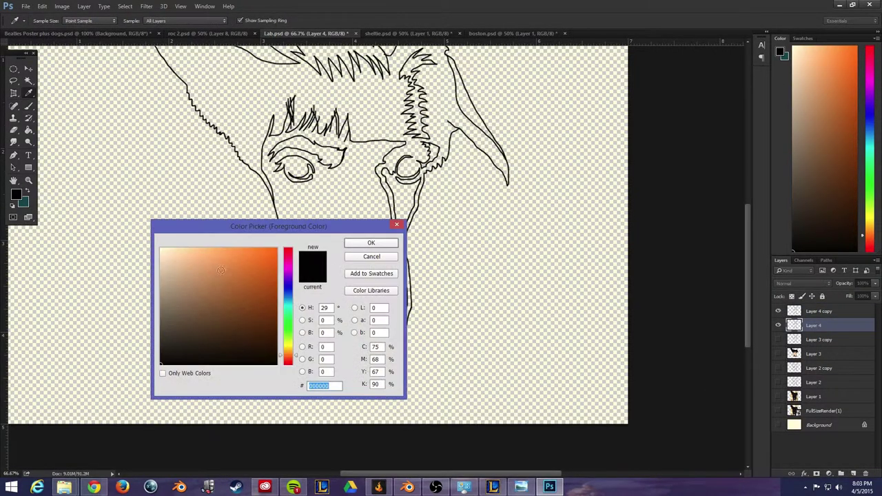
click(373, 257)
click(814, 341)
click(811, 352)
click(778, 354)
click(16, 195)
click(342, 192)
click(371, 243)
click(28, 130)
click(77, 136)
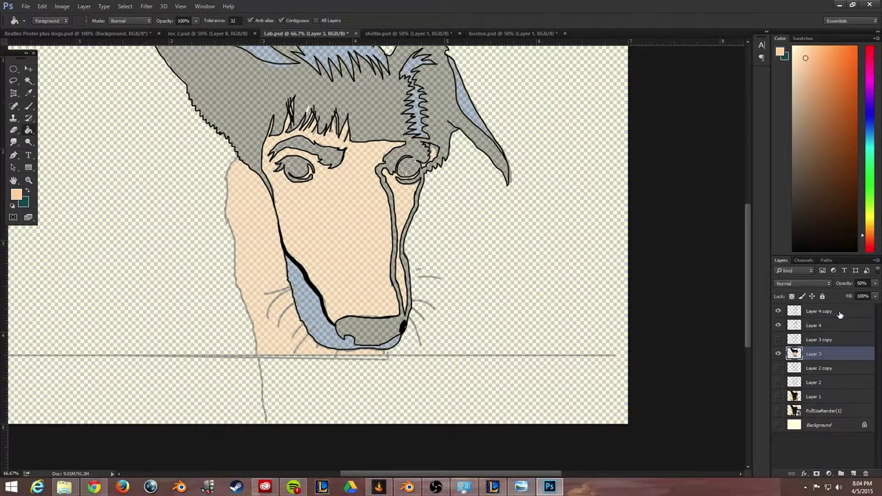
click(818, 312)
click(385, 207)
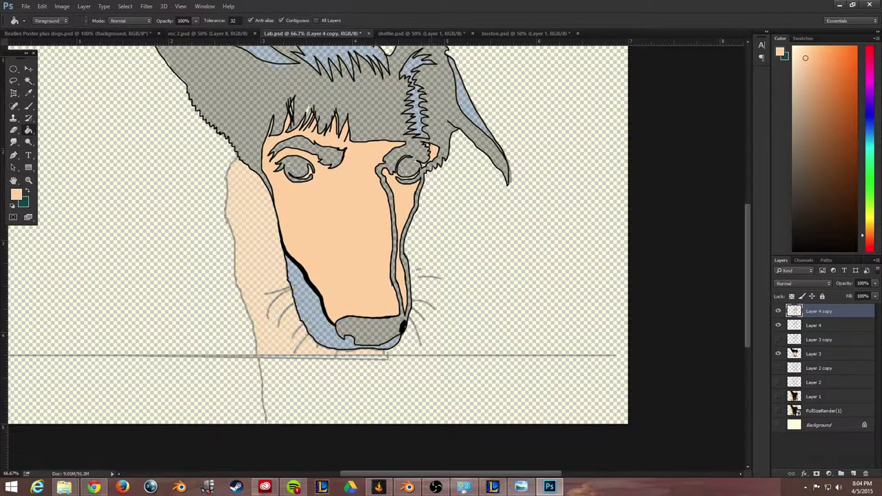
Fill the hair, ears, eyes, eyebrow and nose with black on Layer 4 copy.
click(17, 195)
click(164, 362)
click(370, 243)
click(381, 128)
click(381, 129)
scroll(373, 153, up, 2)
click(324, 194)
click(298, 210)
Fill the ear highlights, crown patch, jagged stripe and lower jaw with blue on Layer 4 copy.
click(16, 194)
click(374, 242)
click(324, 96)
click(234, 76)
click(415, 148)
click(465, 155)
click(319, 350)
scroll(301, 341, up, 1)
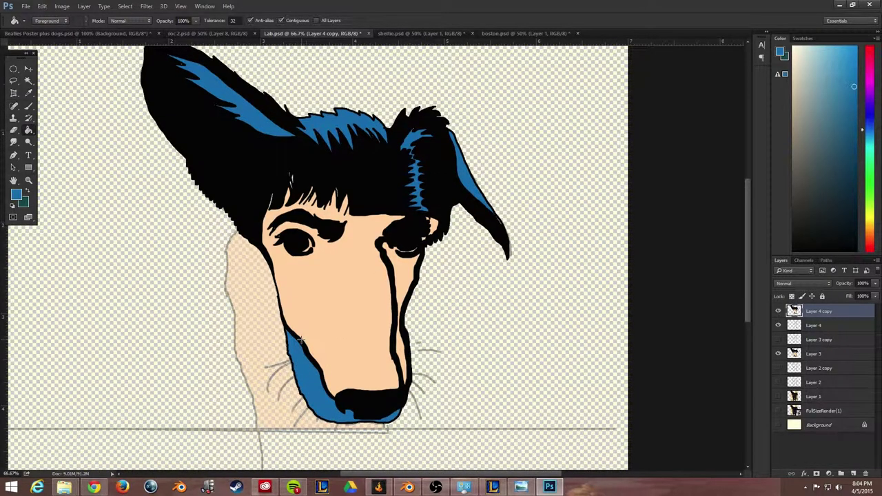
Undo the black and blue fills and place Layer 4 copy beneath Layer 4.
drag(817, 312, 817, 335)
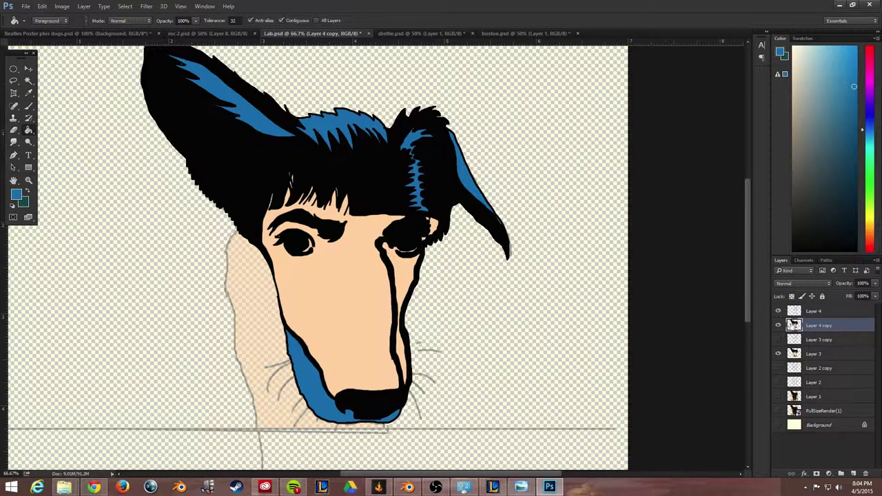
click(779, 312)
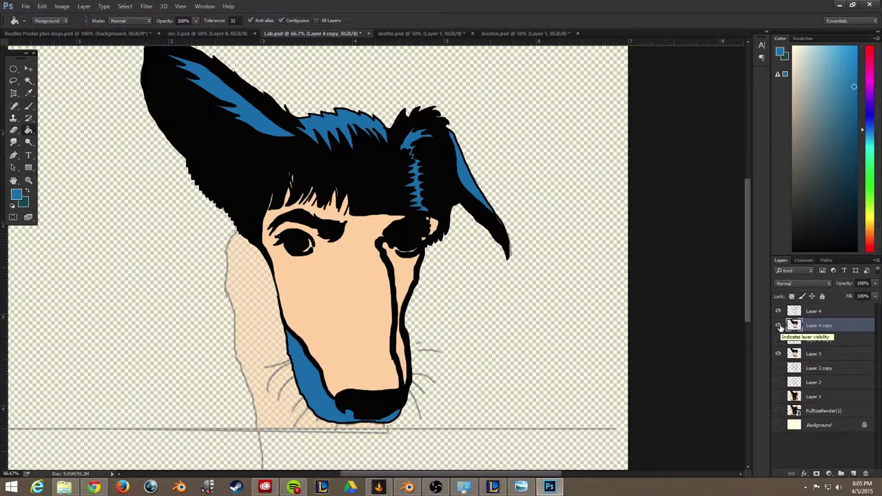
key(ctrl+bracketright)
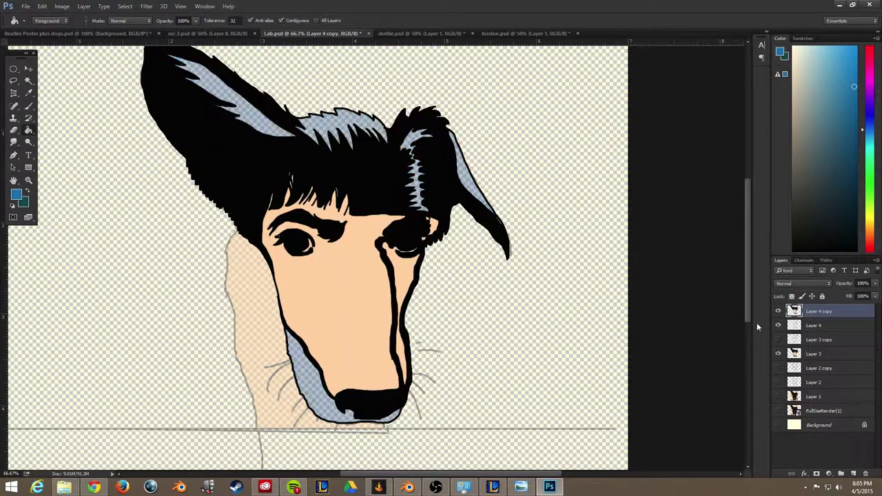
key(ctrl+bracketleft)
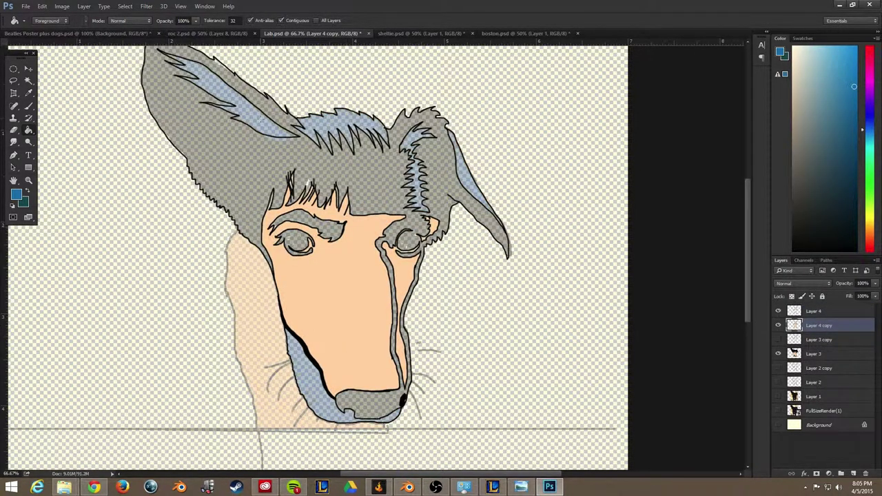
Fill the inner ear, crown patch, jagged stripe, floppy ear edge and lower jaw with blue beneath the outlines.
click(254, 120)
click(361, 124)
click(416, 179)
click(465, 178)
click(412, 141)
click(312, 385)
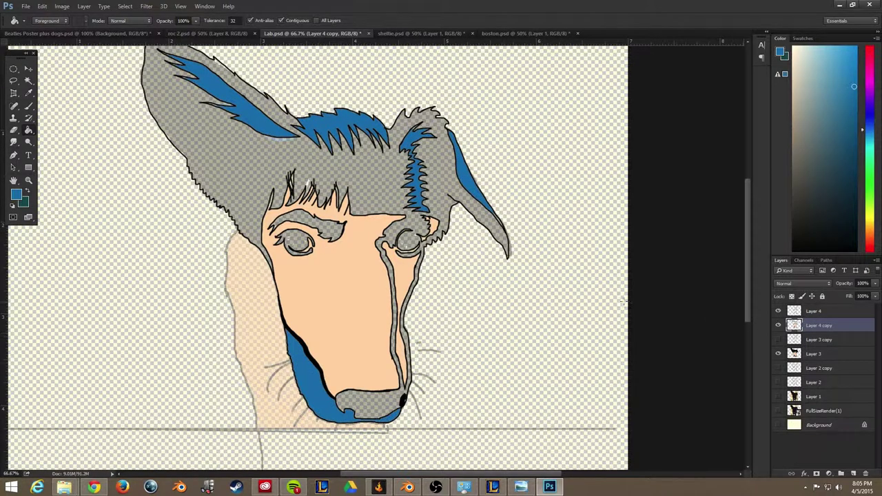
Fill the hair, ears, nose, stripe, eyebrow and eyes with black on Layer 4 copy, including the gaps along the outlines.
key(x)
click(777, 310)
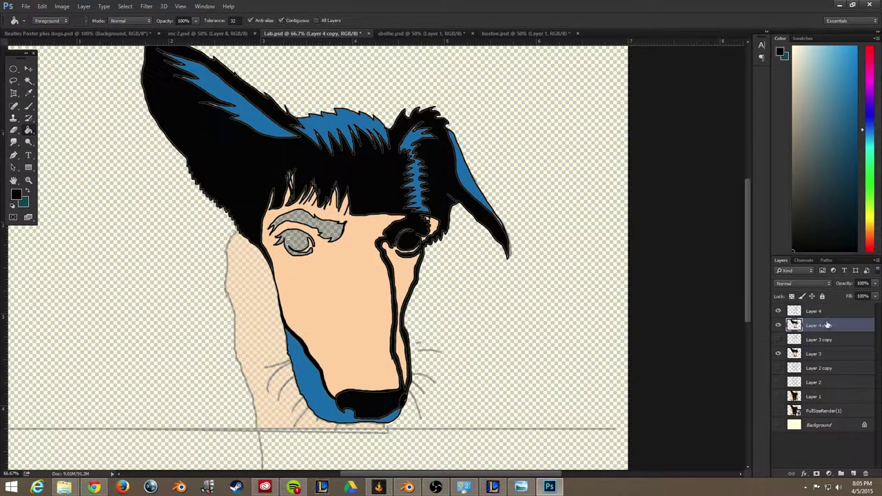
click(328, 227)
click(297, 241)
scroll(363, 345, up, 4)
scroll(361, 338, down, 2)
click(386, 205)
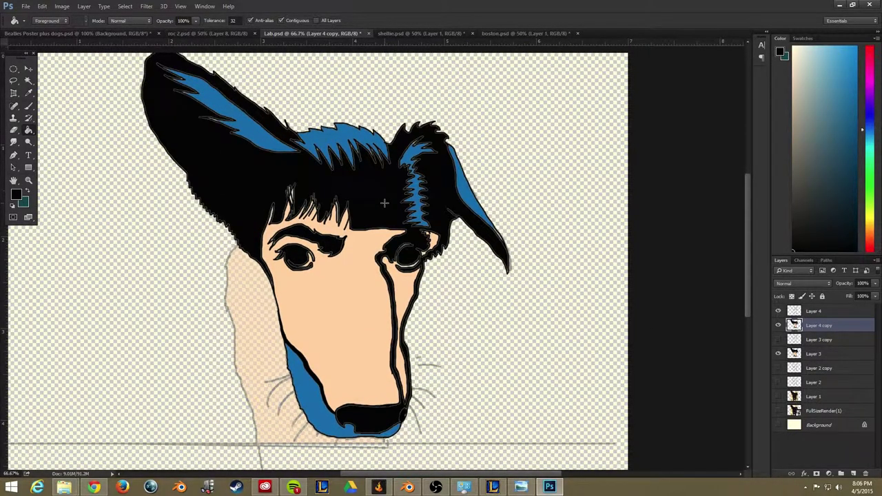
scroll(351, 312, down, 2)
scroll(350, 312, up, 4)
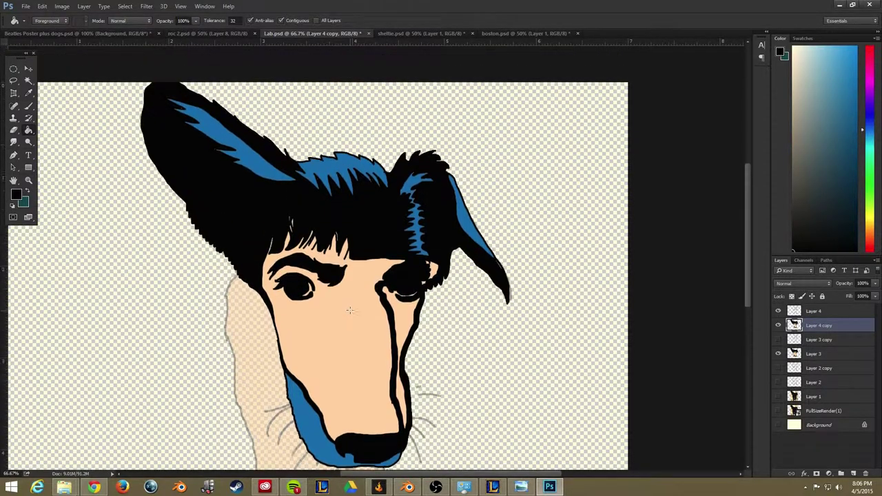
Fill the background around the dog's head with reddish brown on Layer 4 copy.
scroll(351, 308, down, 4)
click(15, 195)
click(376, 259)
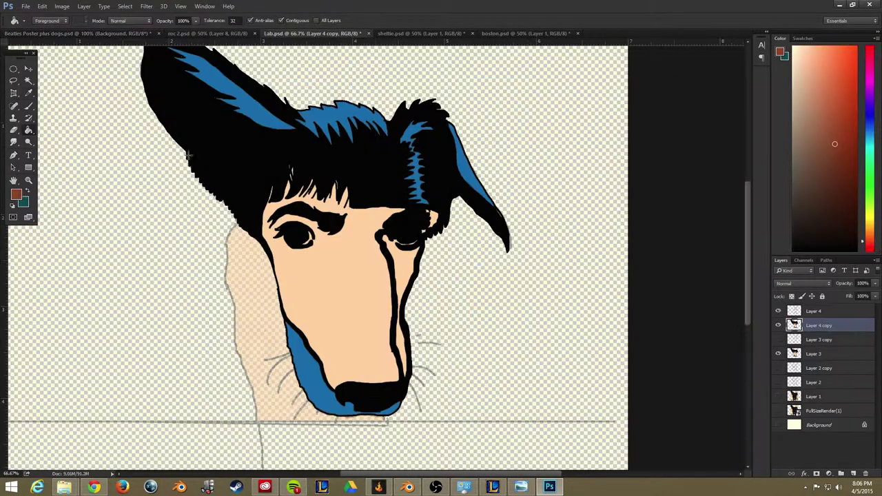
click(137, 232)
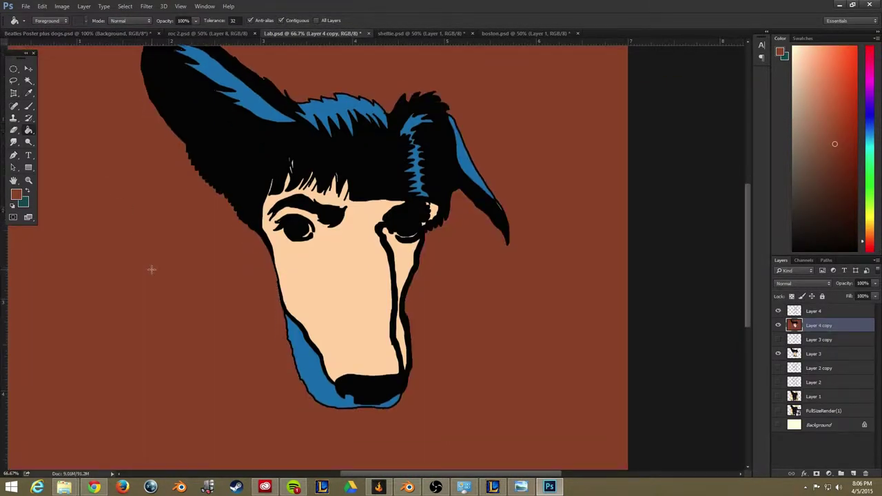
click(193, 33)
click(283, 33)
scroll(377, 121, down, 2)
scroll(377, 126, up, 3)
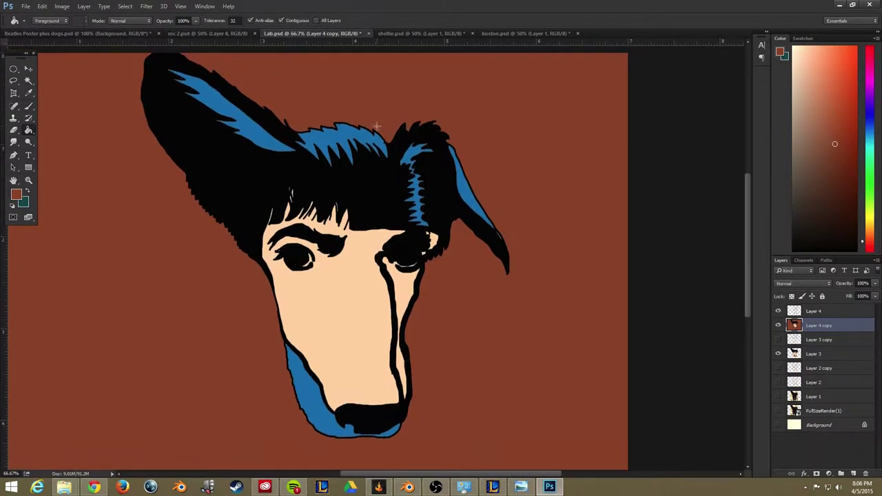
Brush short whiskers in black (010101) along both sides of the muzzle and under the chin on Layer 4.
click(794, 313)
click(28, 106)
click(16, 194)
click(161, 364)
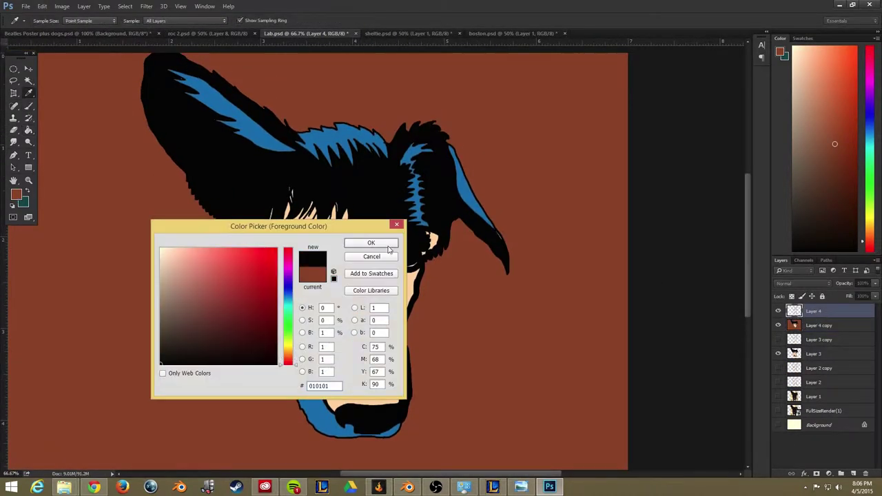
click(375, 244)
drag(290, 360, 272, 389)
drag(294, 381, 277, 416)
mouse_move(411, 366)
mouse_down()
mouse_move(428, 365)
mouse_move(429, 385)
mouse_up()
drag(309, 411, 293, 435)
drag(391, 429, 400, 445)
drag(406, 344, 413, 342)
mouse_move(283, 328)
mouse_down()
mouse_move(270, 334)
mouse_move(279, 356)
mouse_up()
drag(302, 395, 288, 427)
drag(408, 406, 423, 426)
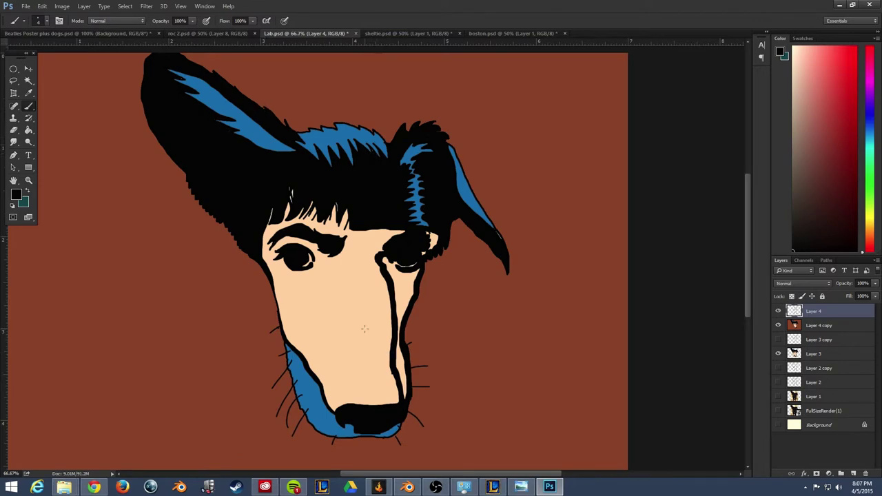
Save the drawing as a Photoshop file, replacing the existing file, with Maximize Compatibility on.
click(26, 6)
click(41, 109)
click(363, 274)
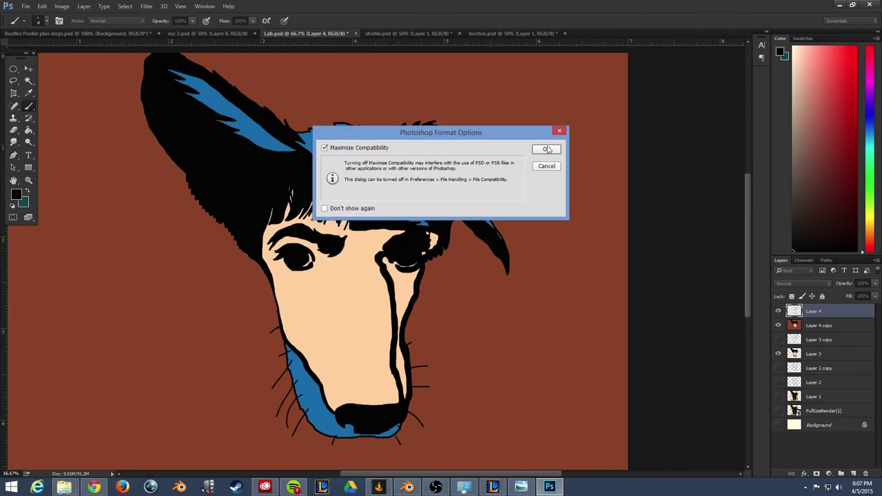